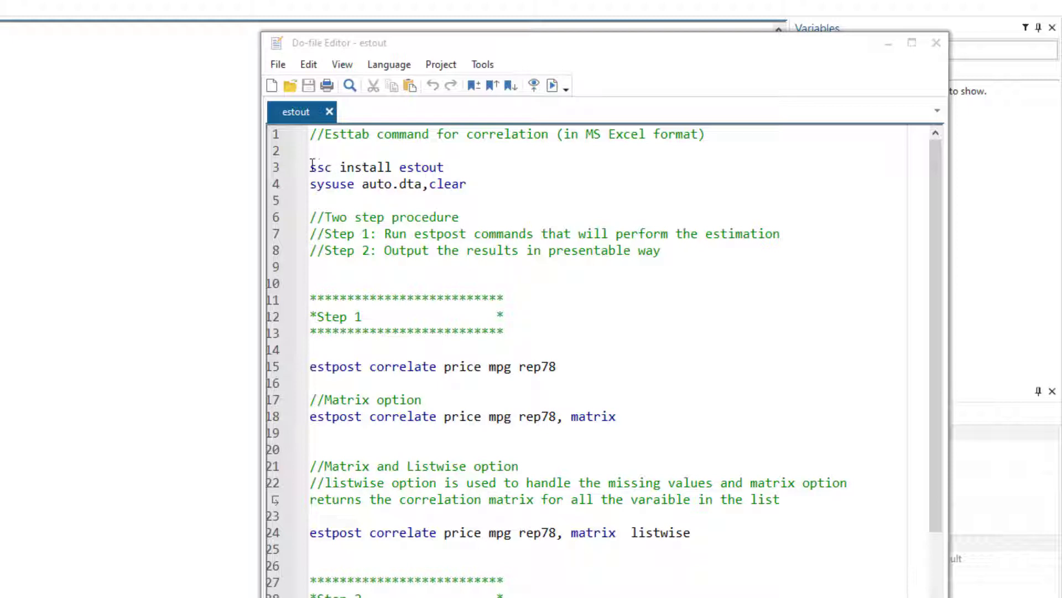
Load the example dataset by running only the do-file line sysuse auto.dta,clear
drag(312, 165, 394, 167)
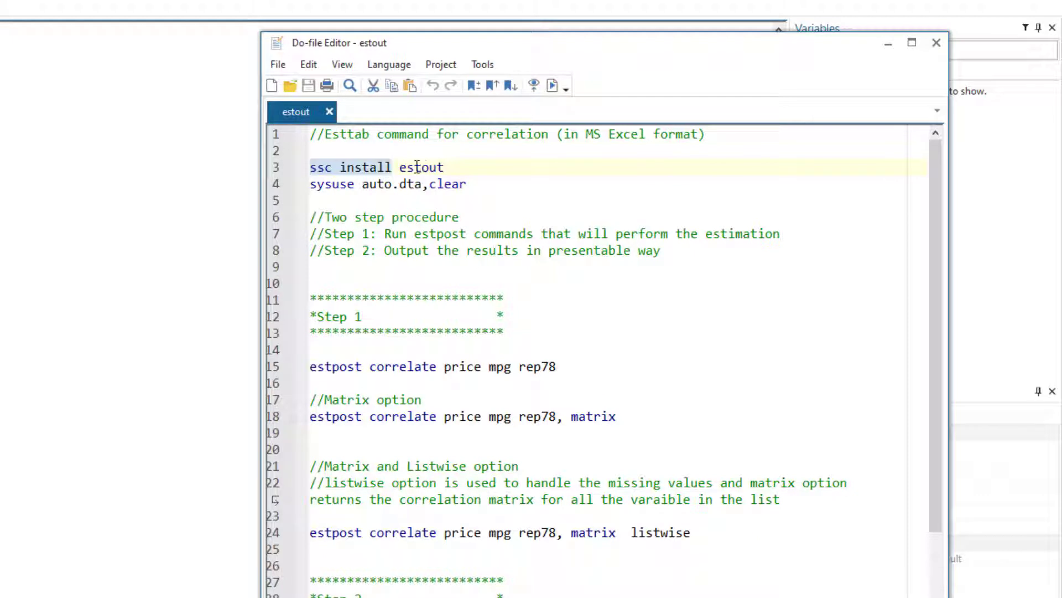
double_click(420, 167)
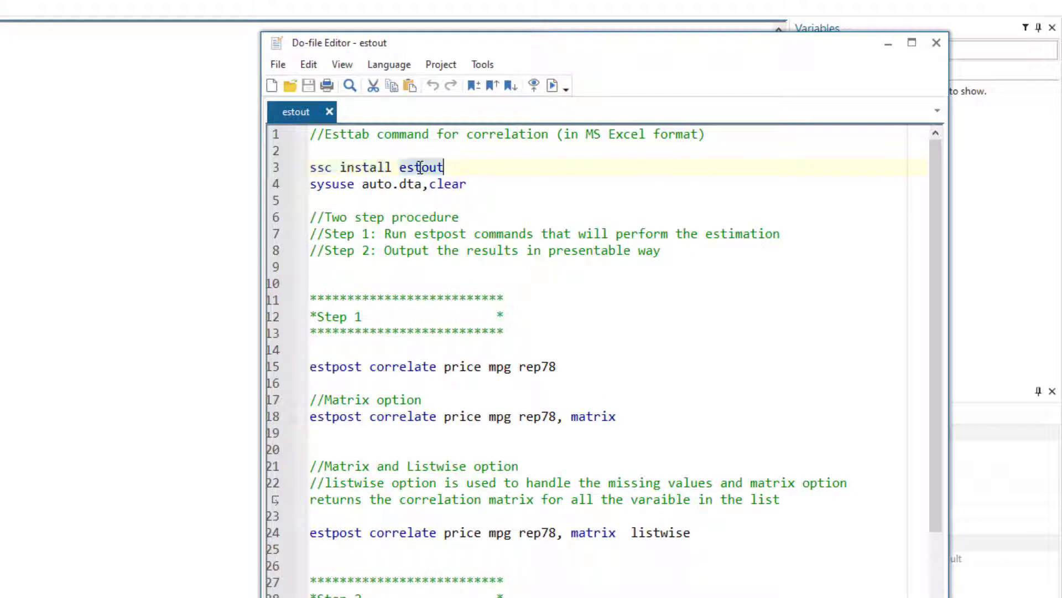
triple_click(455, 185)
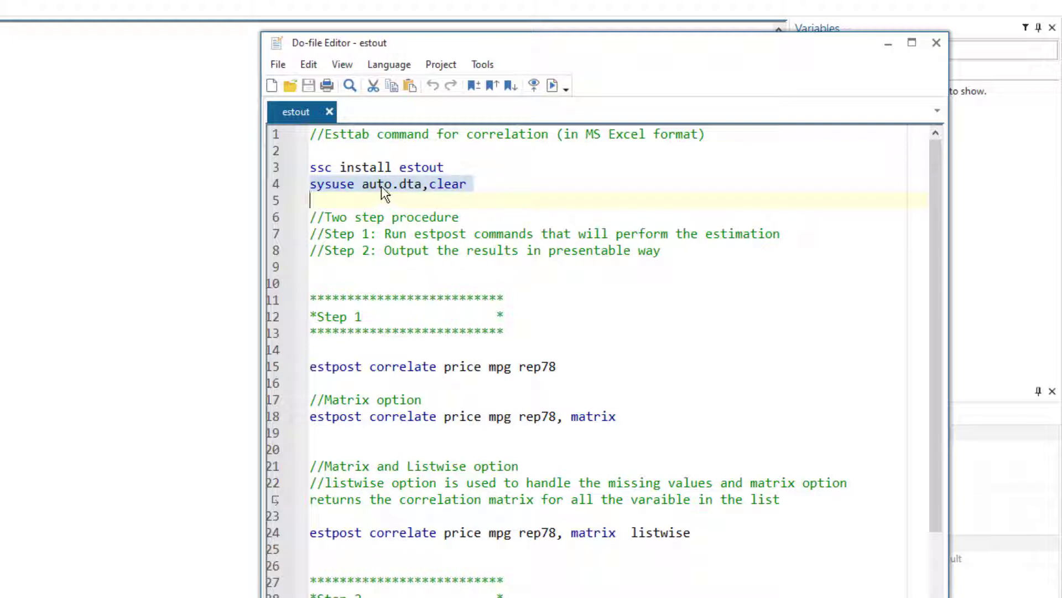
click(274, 172)
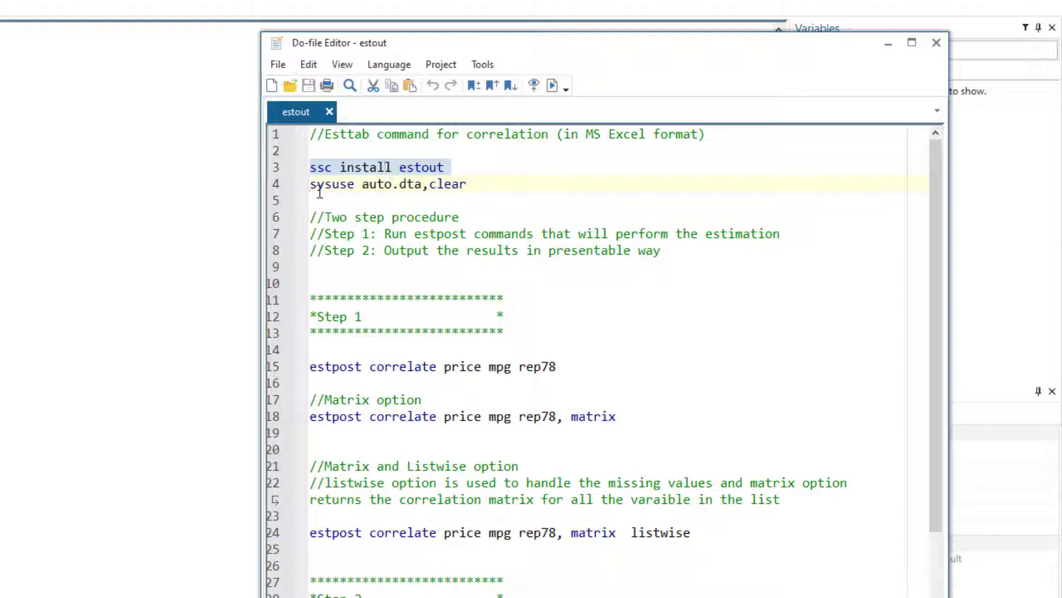
click(272, 187)
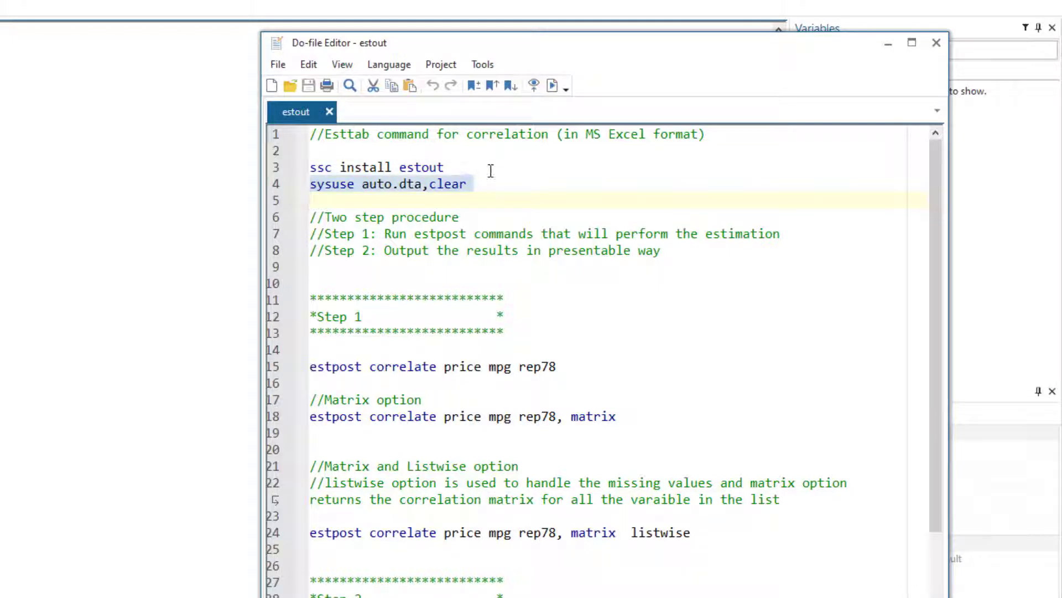
click(552, 85)
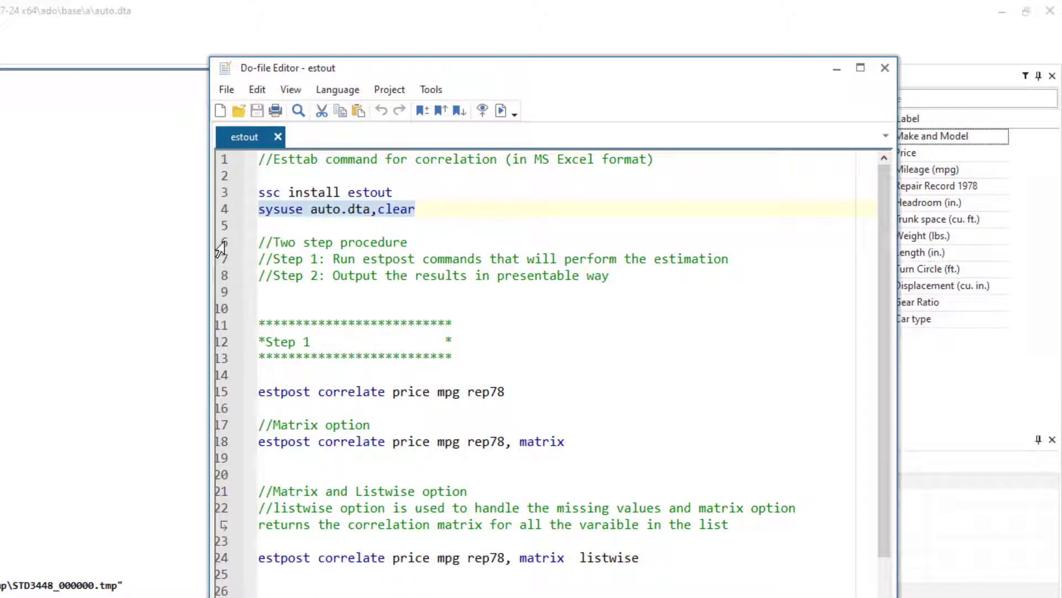
Review the comments describing the two-step procedure and the Step 1 heading in the do-file
drag(222, 244, 231, 275)
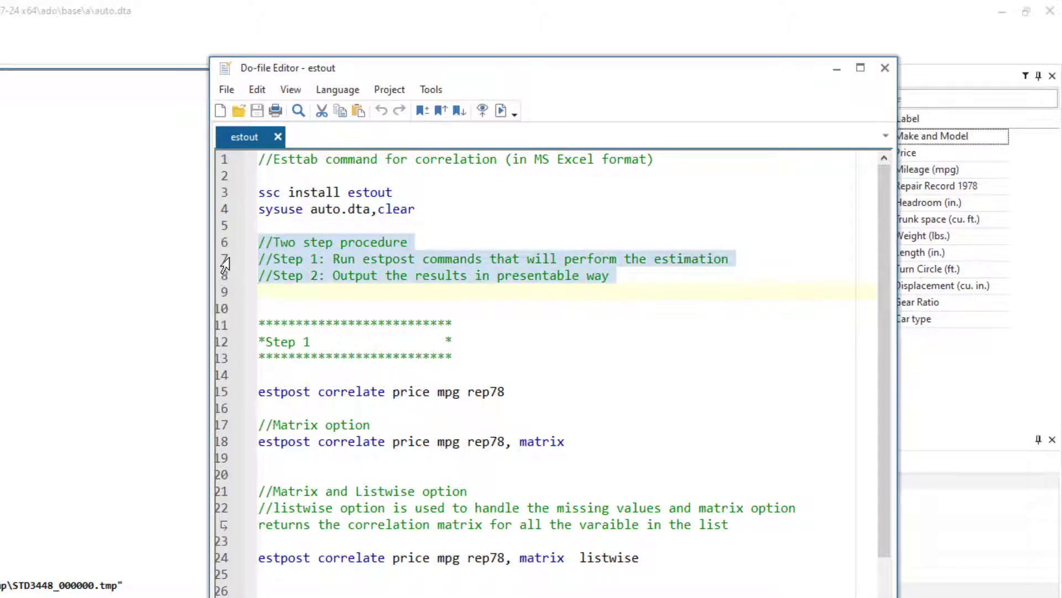
click(225, 263)
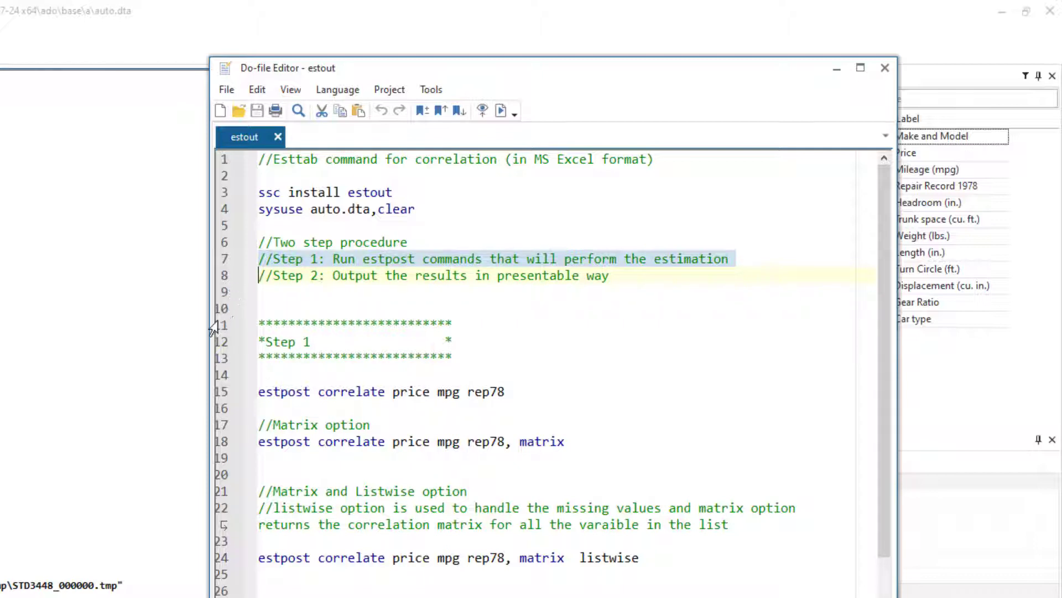
drag(211, 325, 208, 362)
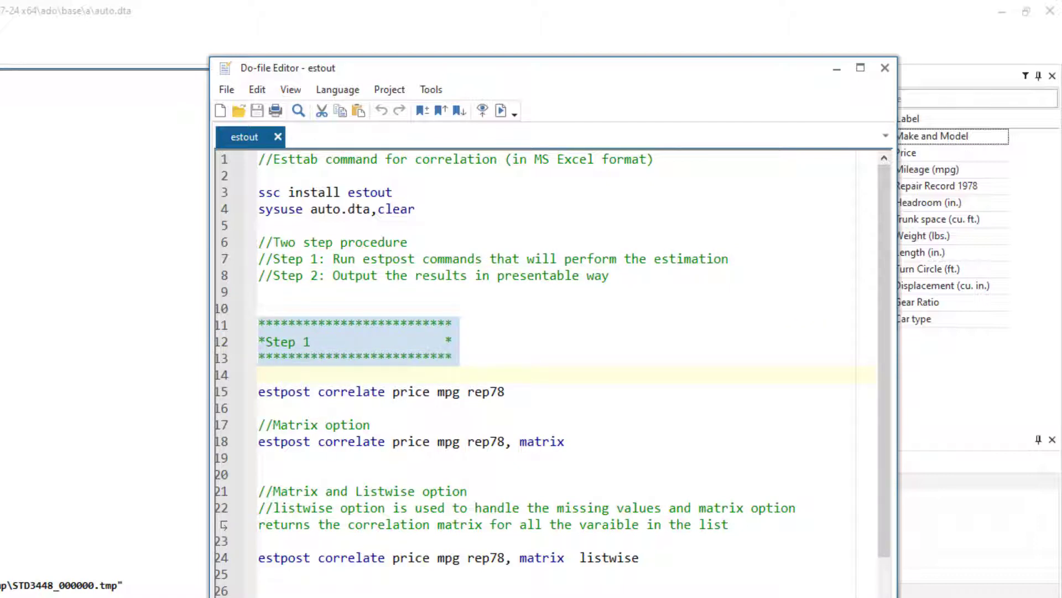
double_click(294, 392)
key(Delete)
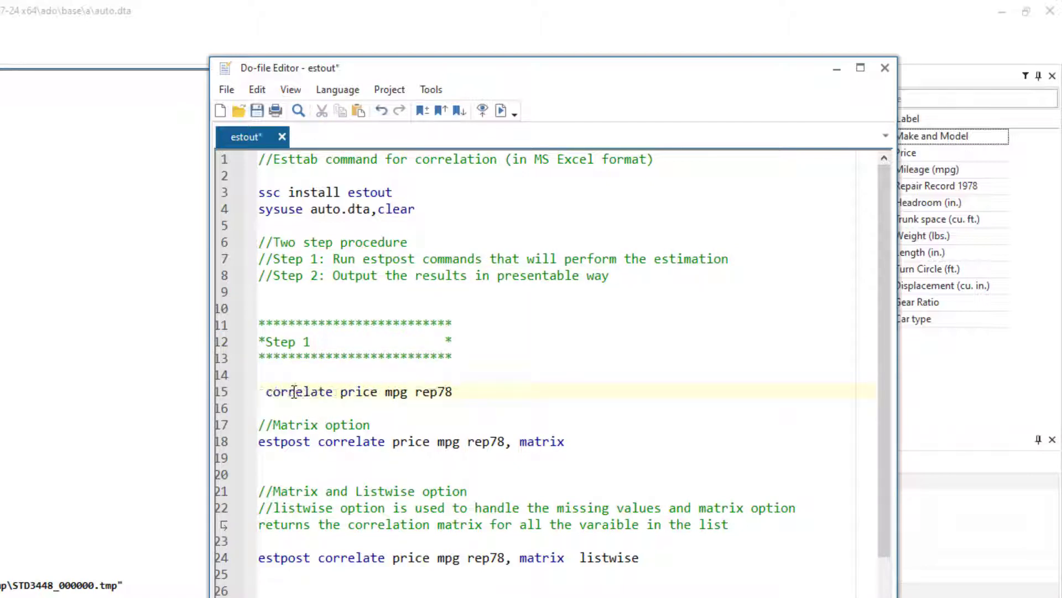
key(Delete)
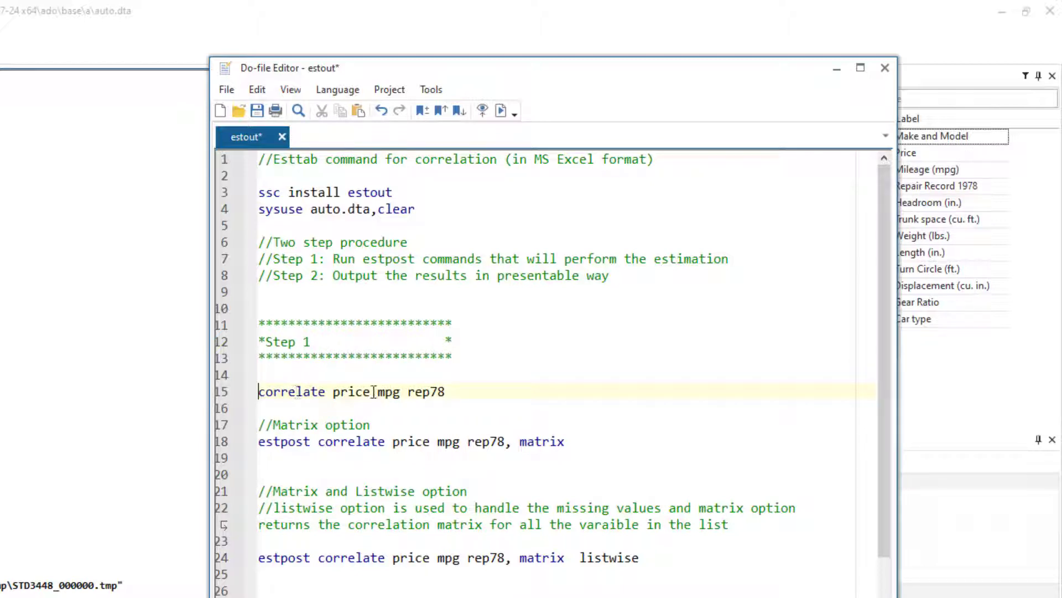
drag(337, 394, 453, 393)
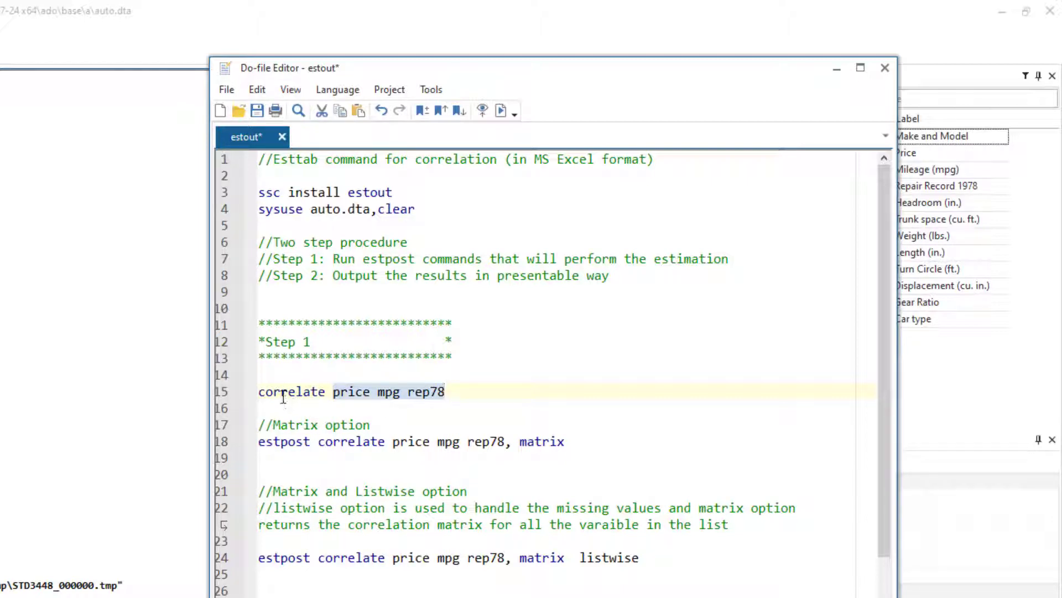
double_click(352, 395)
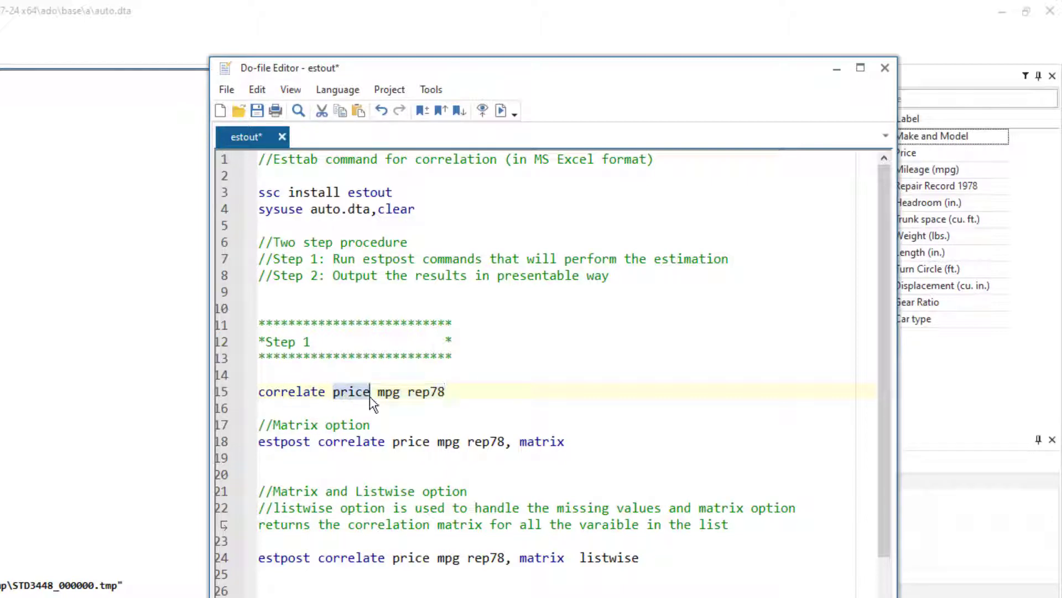
double_click(392, 394)
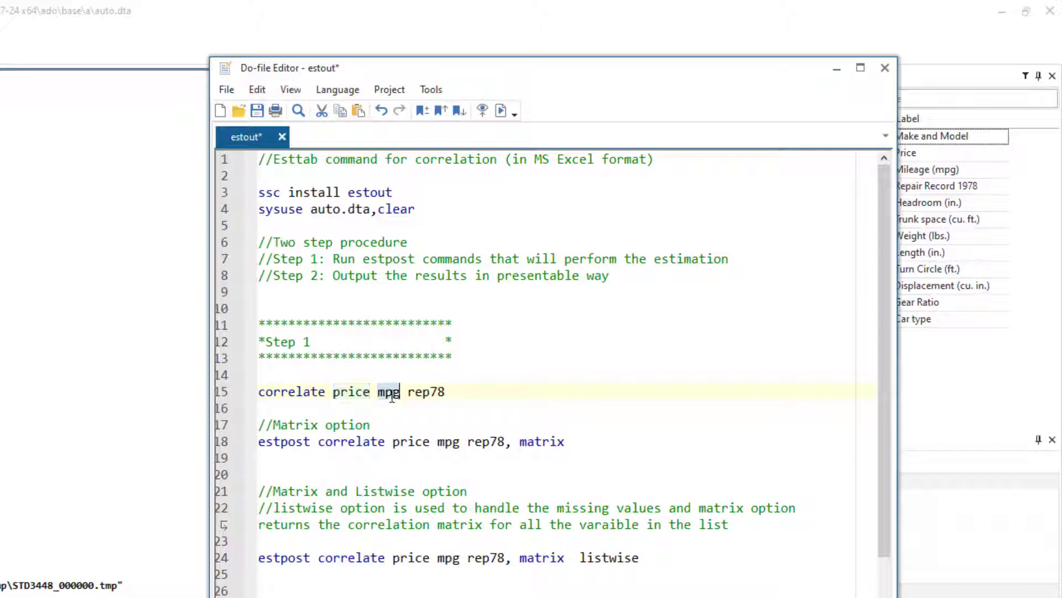
double_click(425, 394)
click(447, 401)
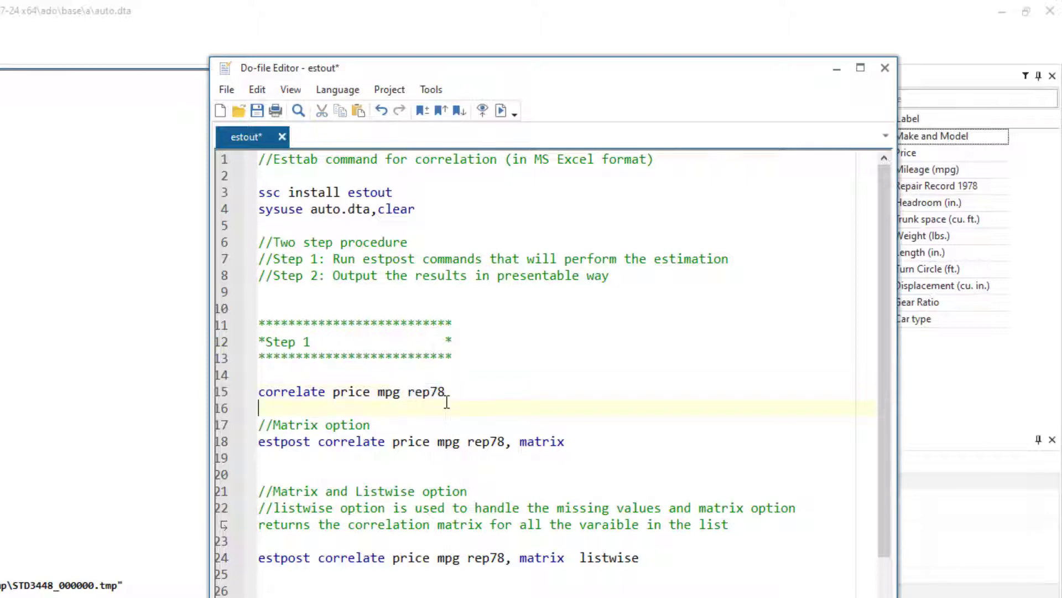
drag(258, 393, 446, 393)
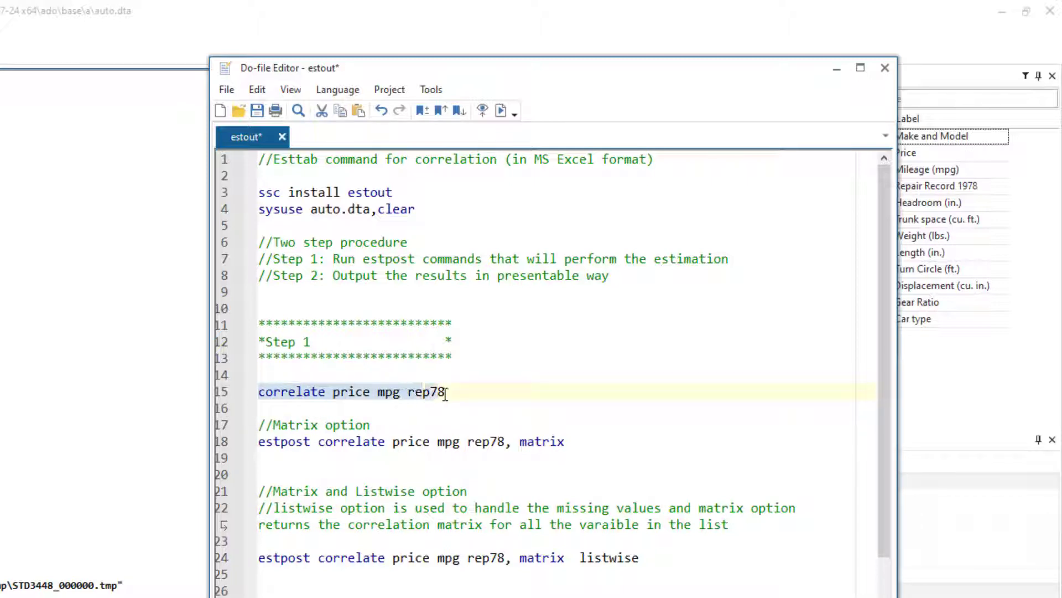
key(ctrl+z)
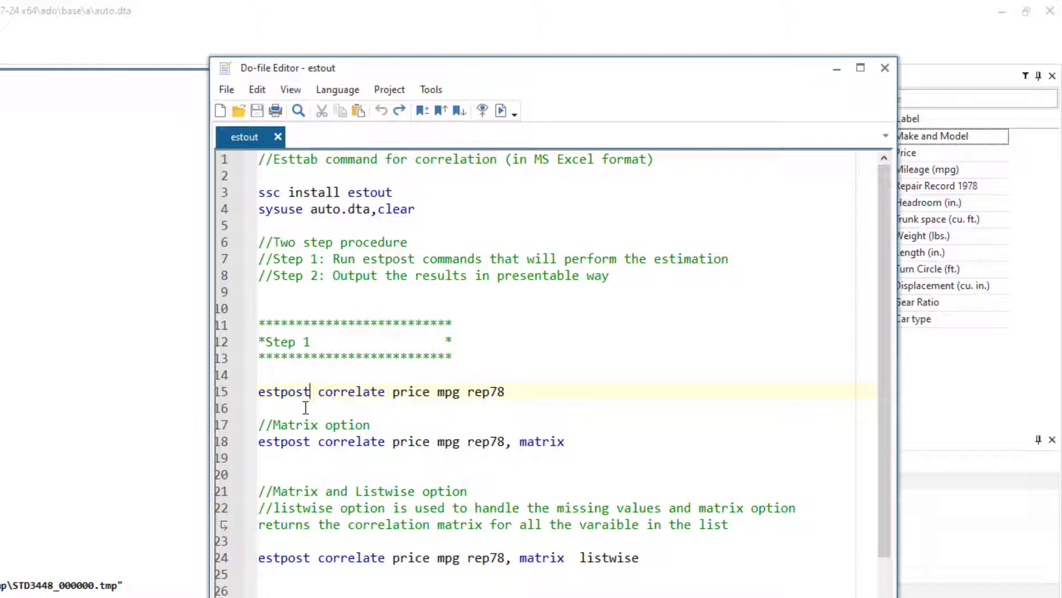
Remove the estpost prefix from the command on line 15 and run correlate price mpg rep78
double_click(280, 391)
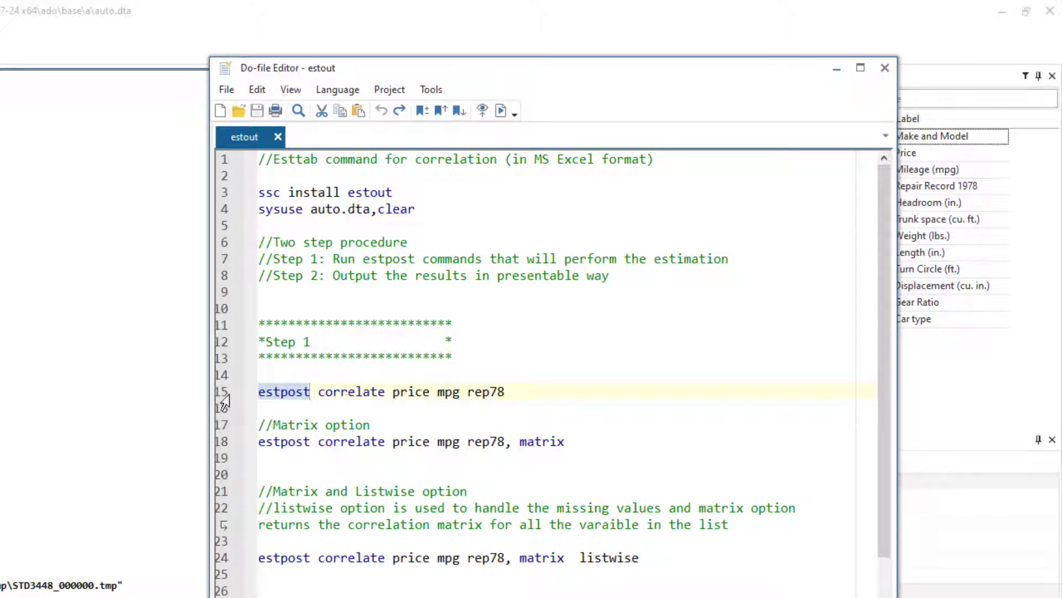
click(281, 393)
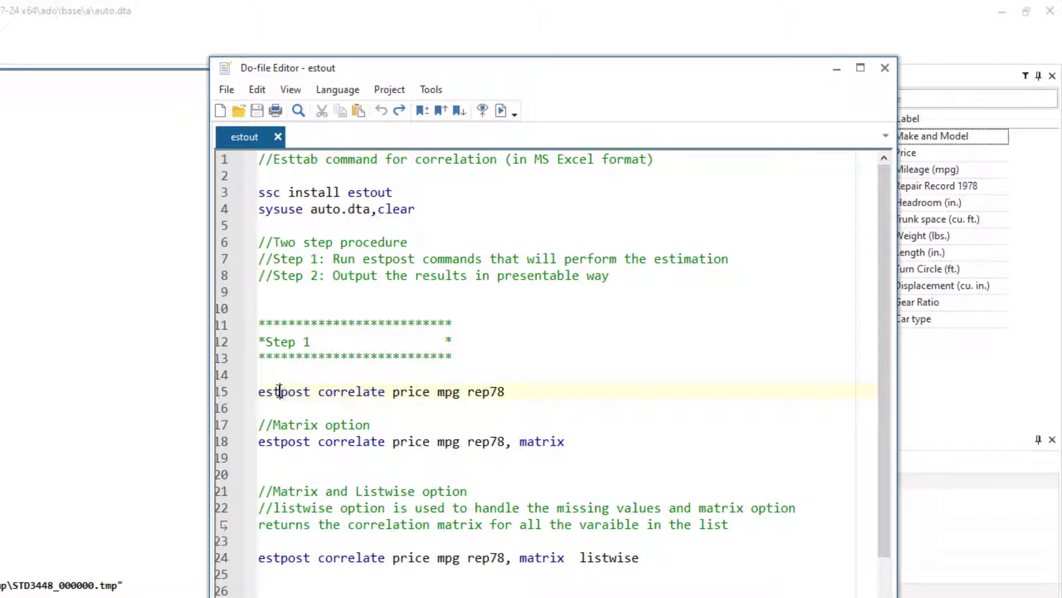
double_click(282, 394)
drag(319, 392, 512, 388)
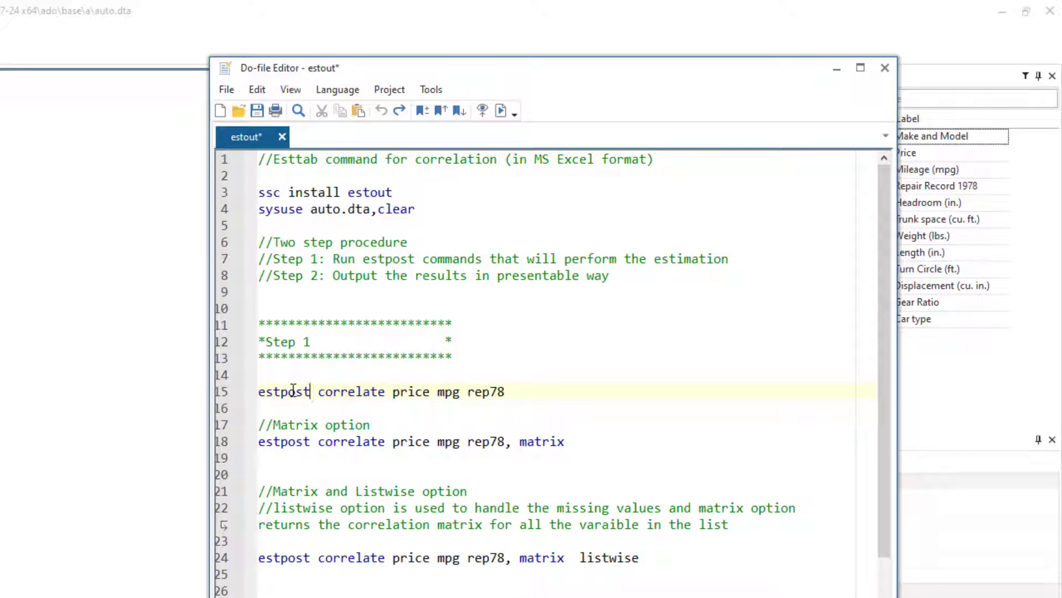
double_click(293, 390)
key(Delete)
key(Delete)
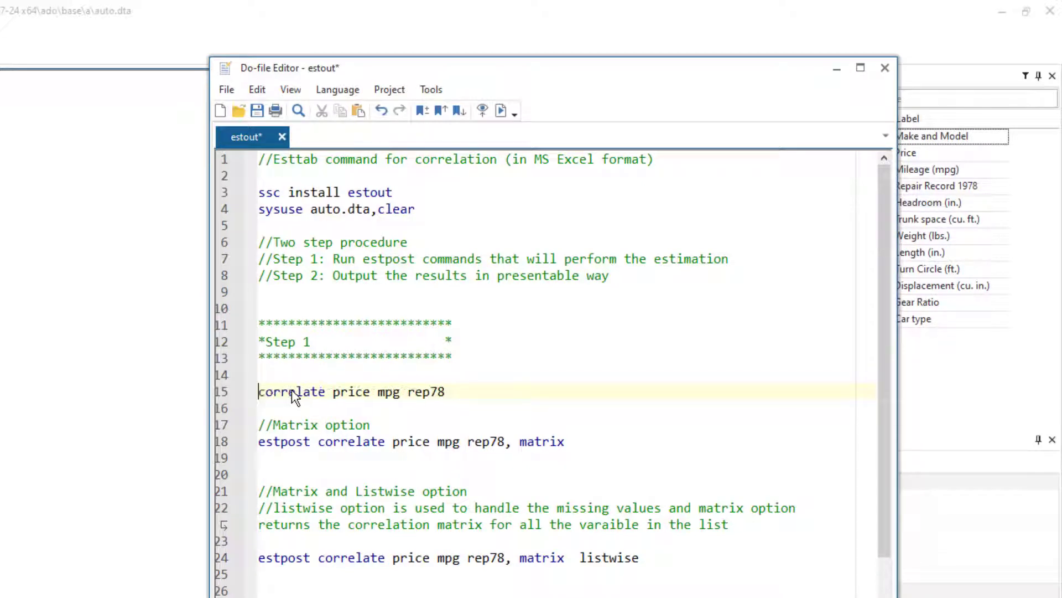
key(shift+End)
key(ctrl+d)
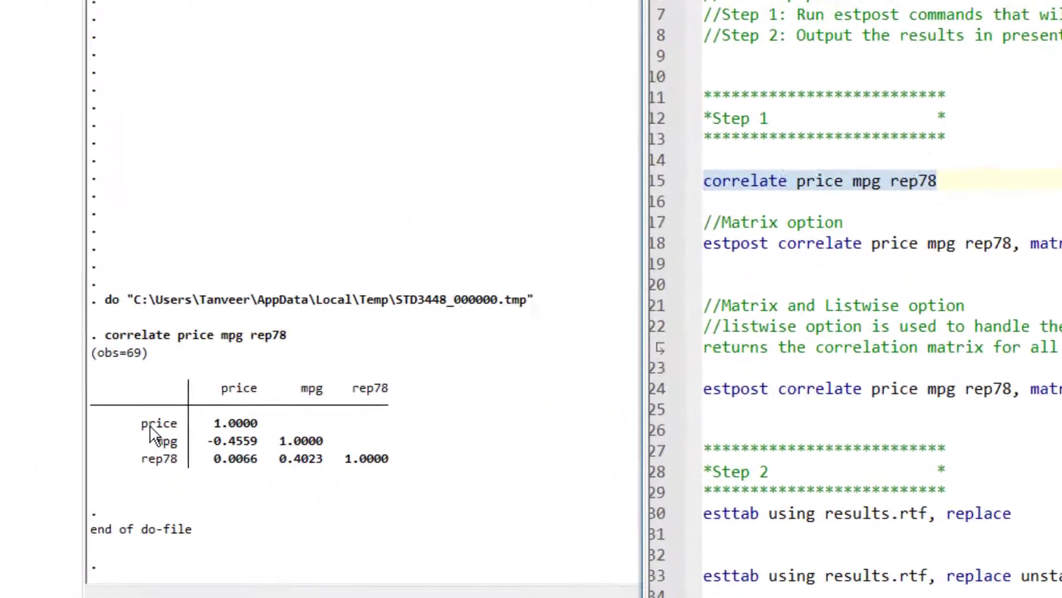
Examine the correlation matrix of price, mpg and rep78 in the results
drag(105, 389, 426, 462)
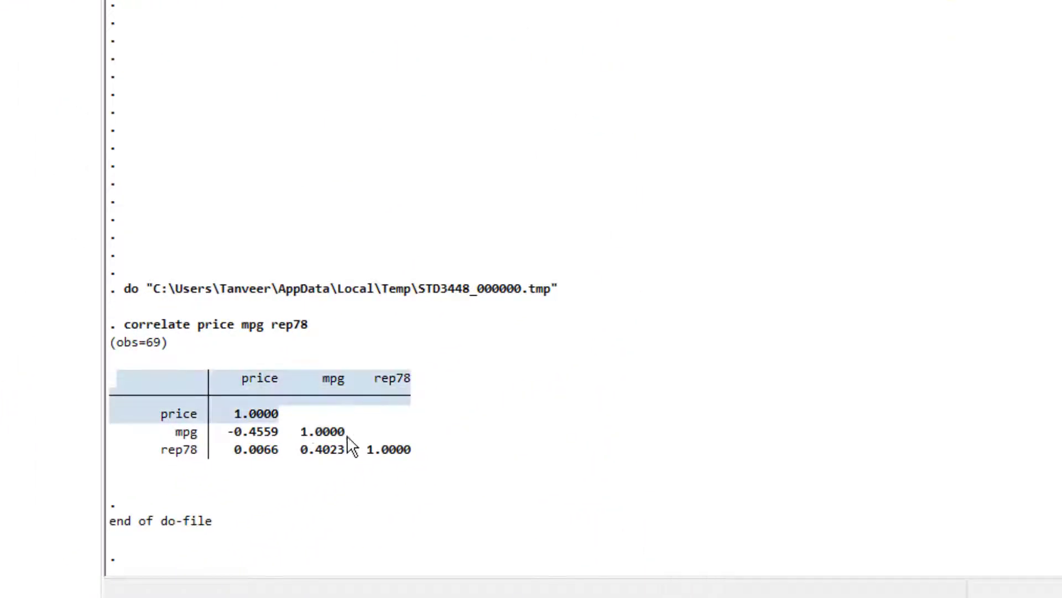
click(243, 431)
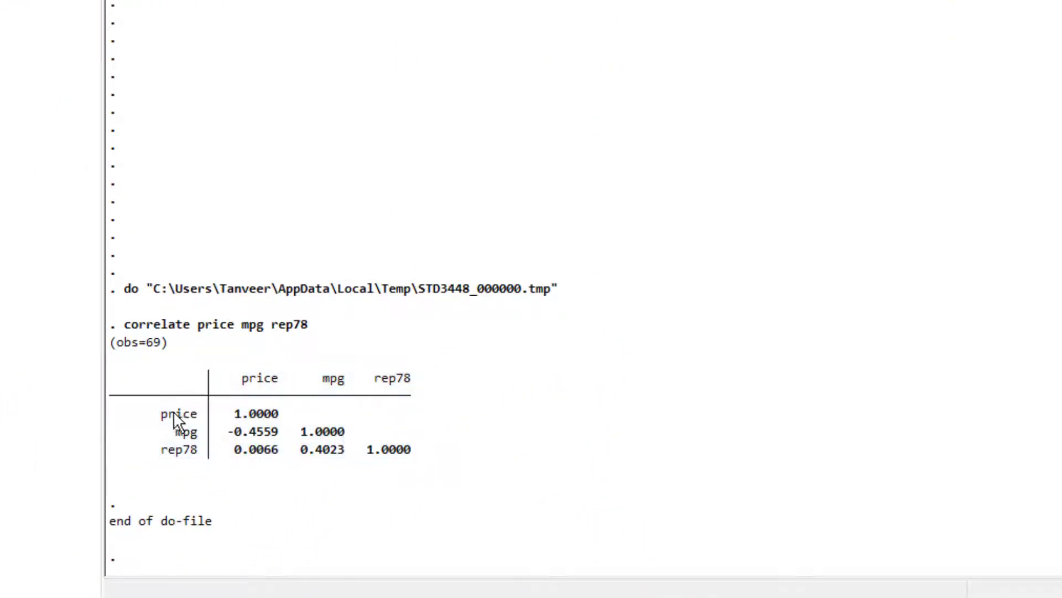
drag(169, 414, 261, 390)
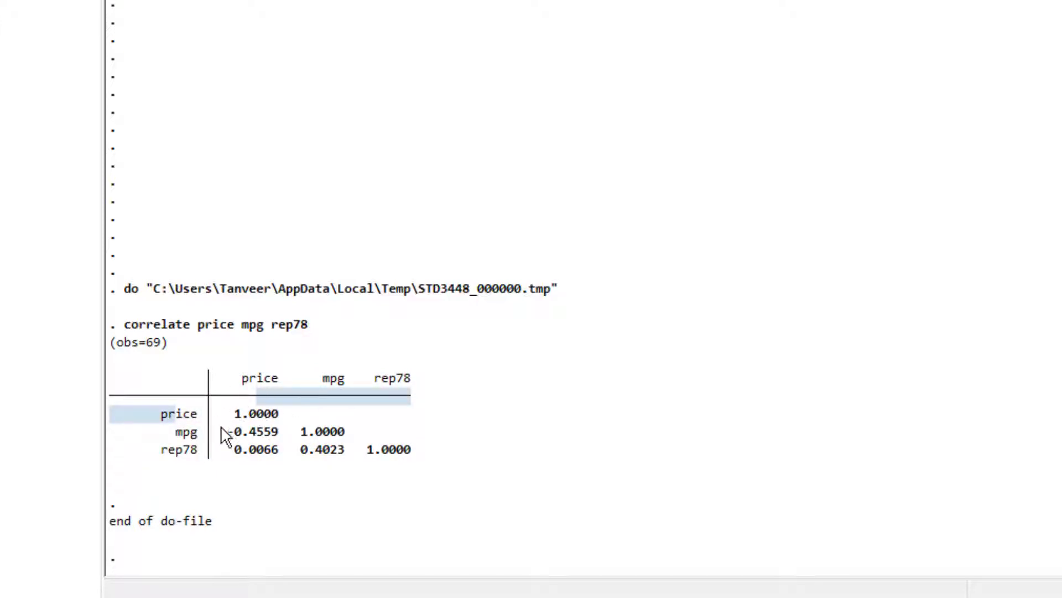
drag(174, 435, 198, 434)
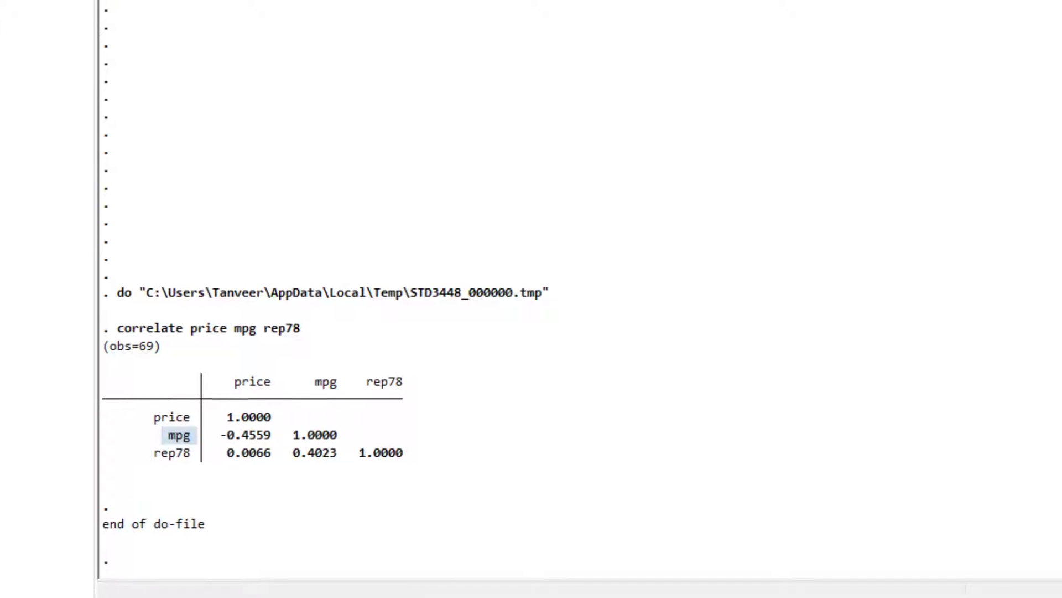
Put the estpost prefix back on line 15, run estpost correlate price mpg rep78, and compare the price–mpg coefficients of both outputs
text(p)
key(BackSpace)
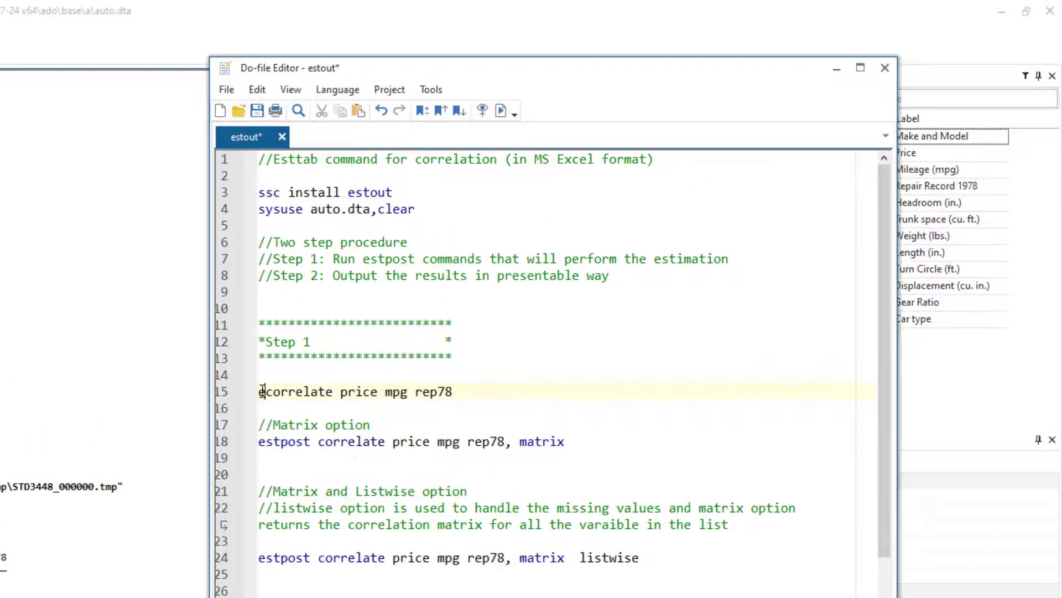
text(estpost)
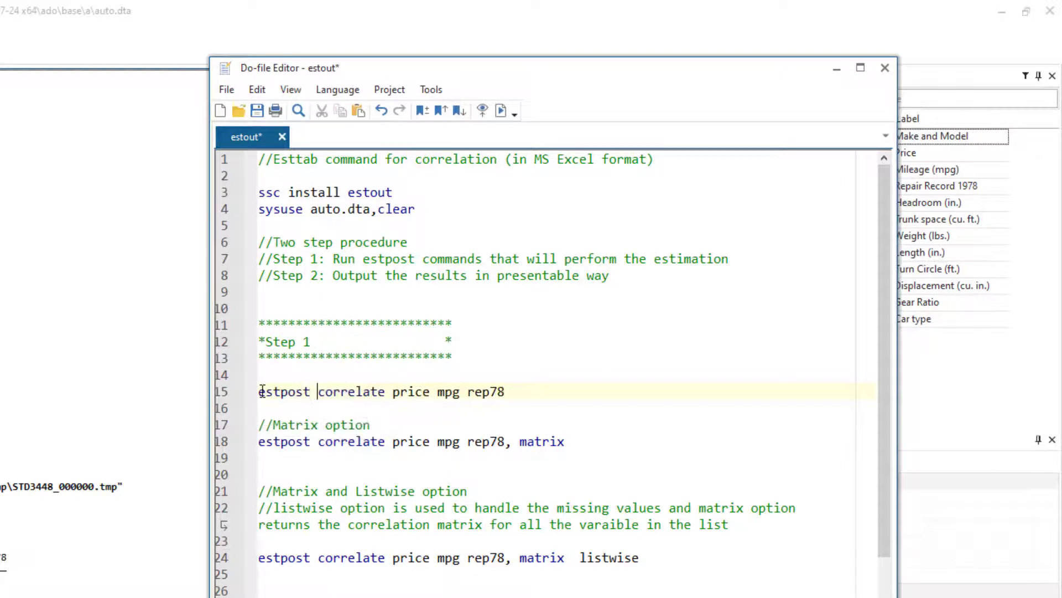
click(219, 394)
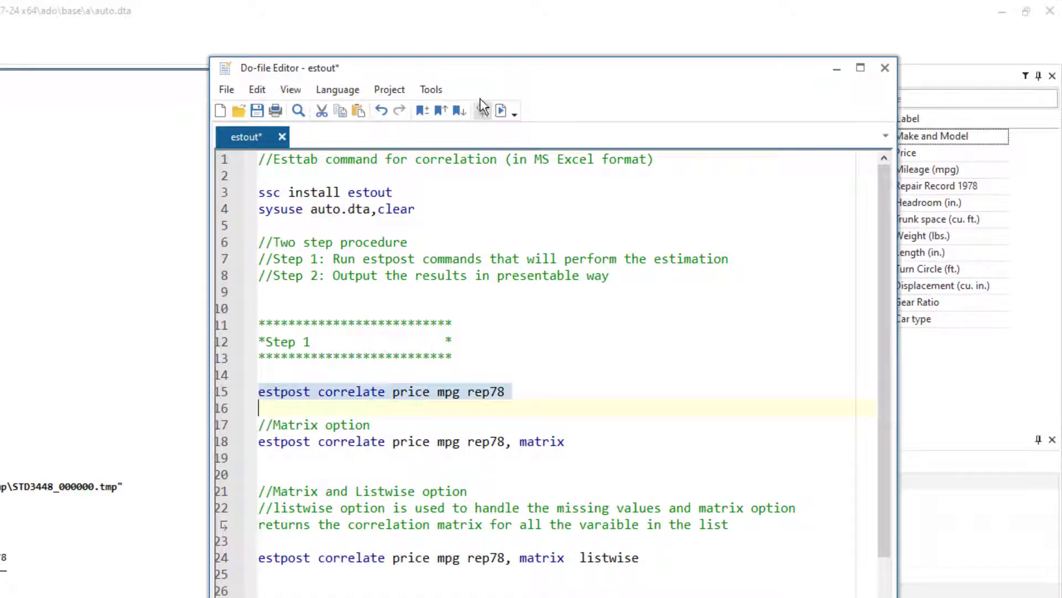
click(502, 114)
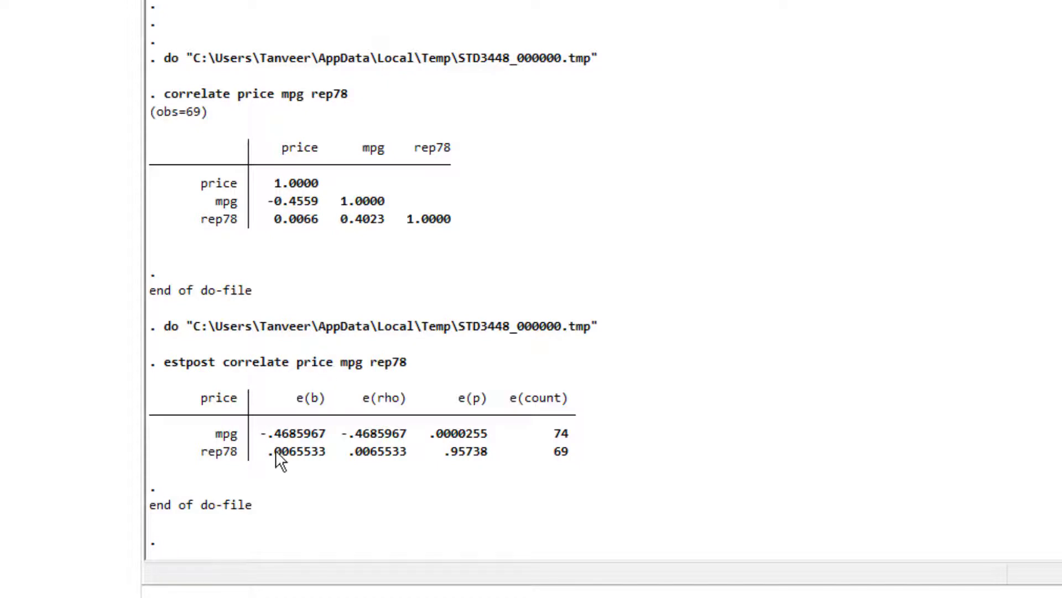
drag(272, 440, 326, 437)
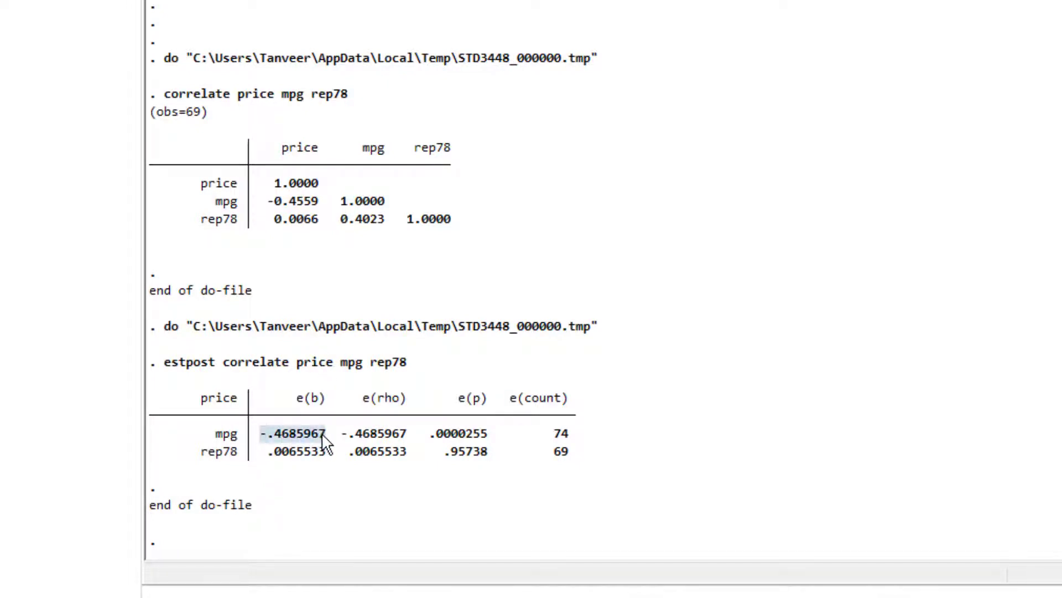
drag(271, 201, 326, 205)
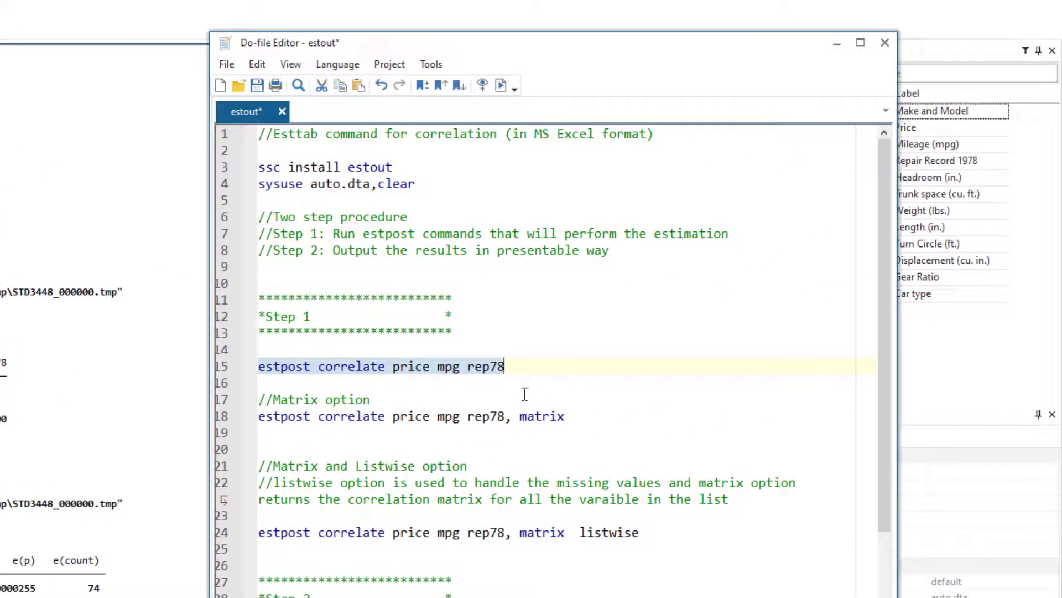
Run estpost correlate price mpg rep78, matrix from line 18 and check the observation counts for price
click(221, 418)
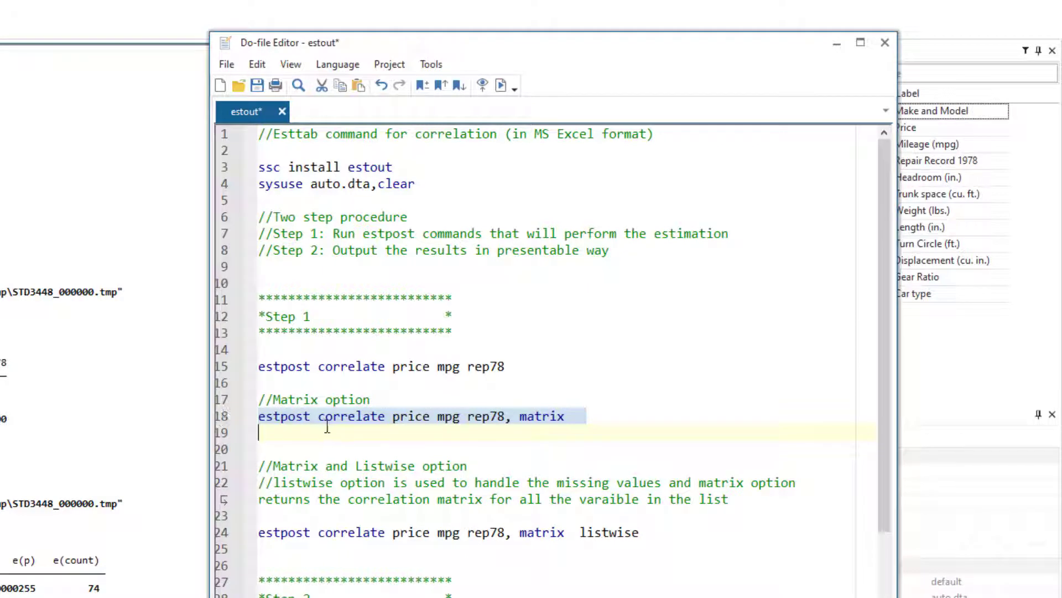
click(505, 91)
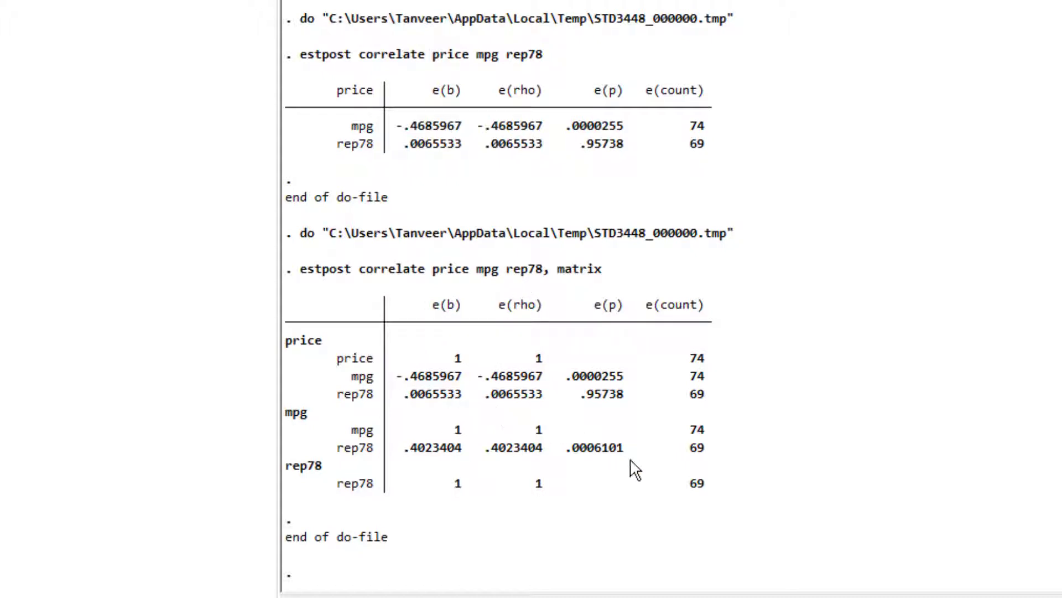
double_click(696, 359)
shift+click(704, 374)
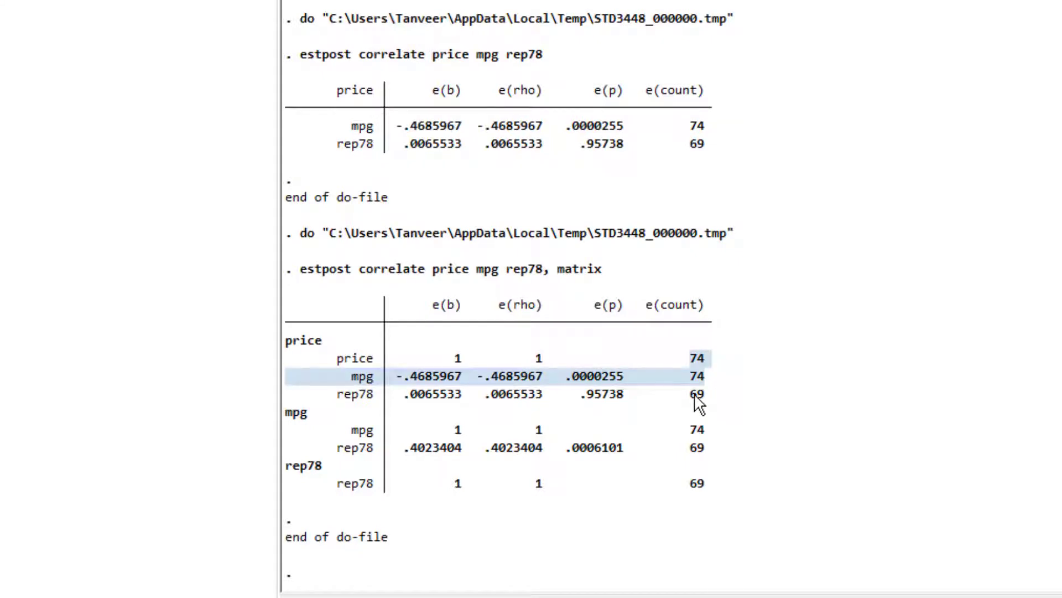
Check the rep78 observation count and the price–mpg coefficient in the matrix output
double_click(696, 395)
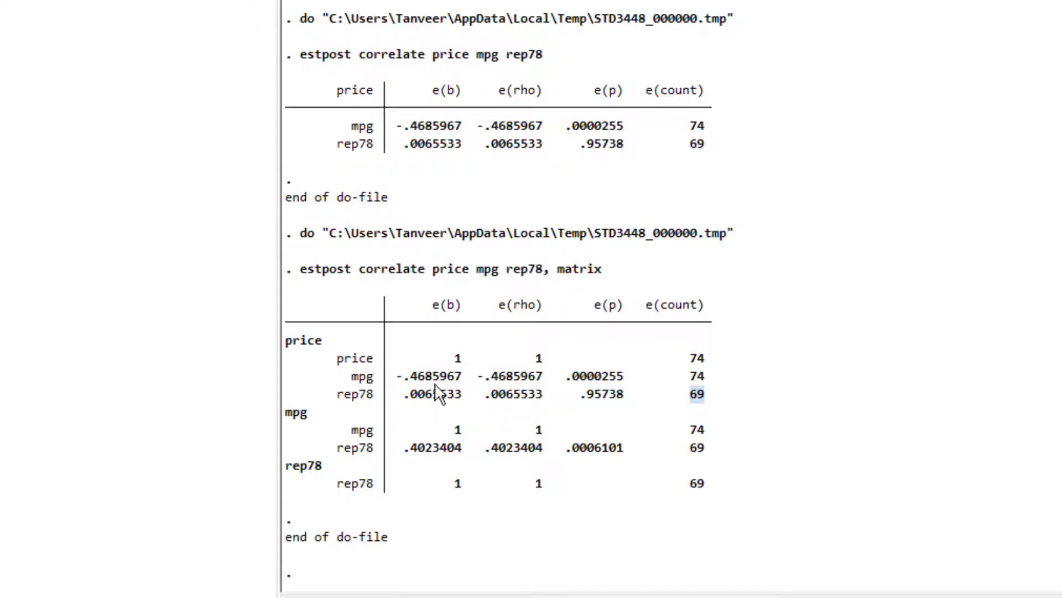
drag(398, 378, 460, 385)
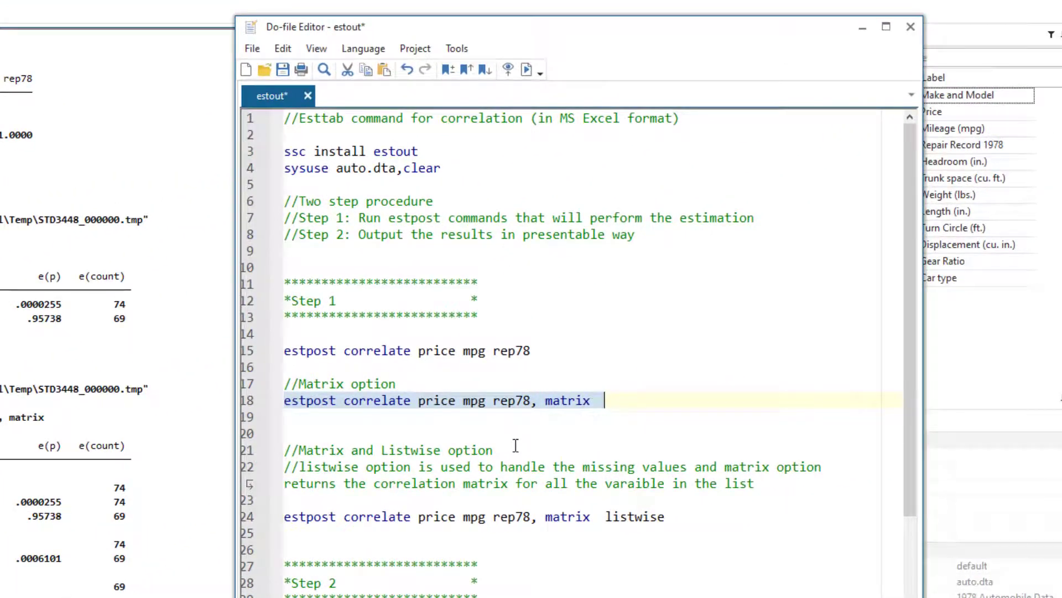
Run estpost correlate price mpg rep78, matrix listwise from line 24 and check the observation counts in the output
click(538, 453)
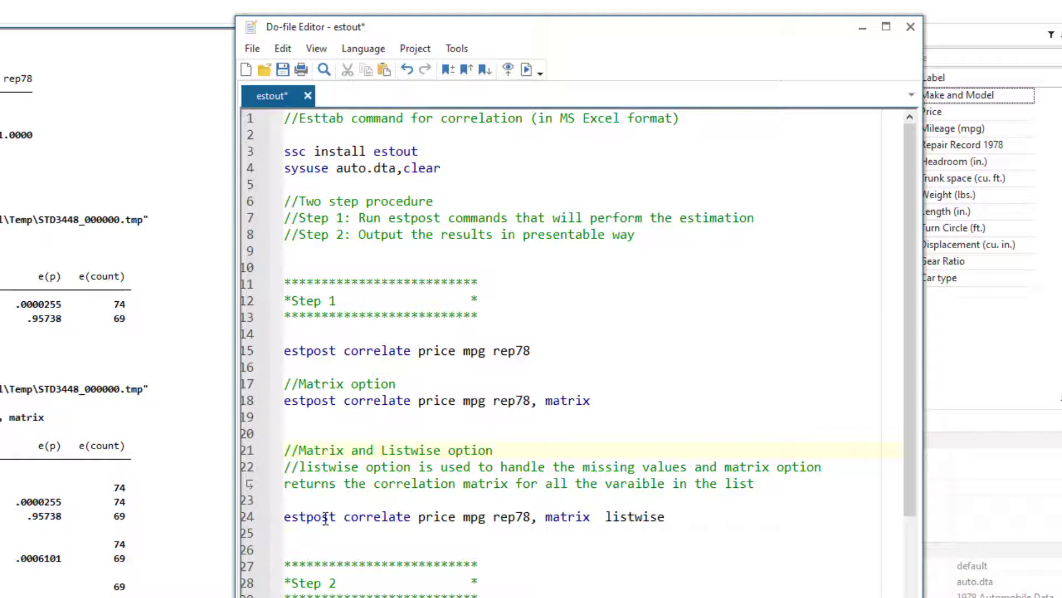
double_click(630, 517)
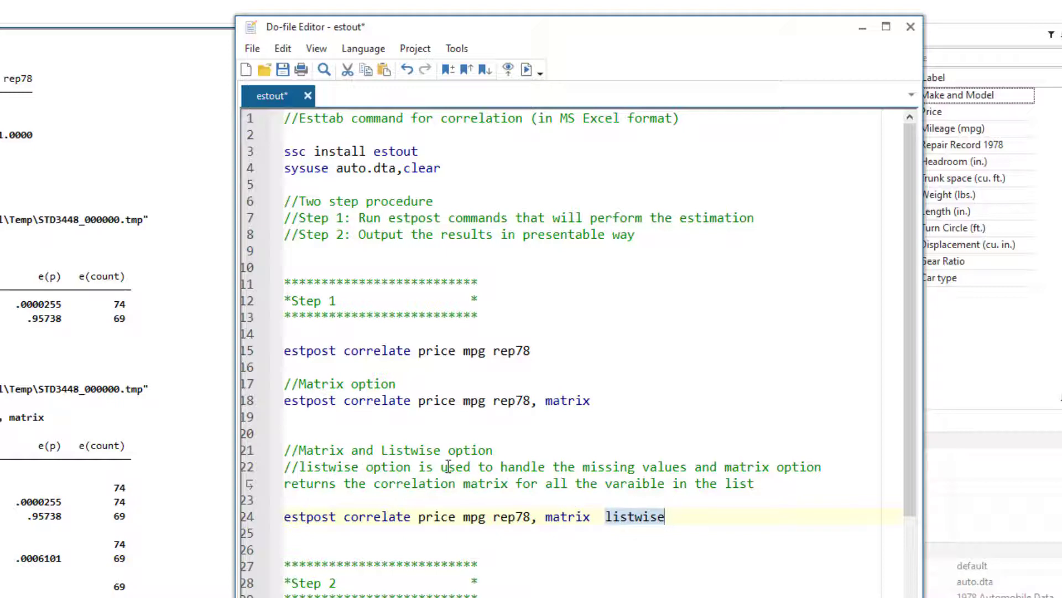
drag(500, 467, 776, 466)
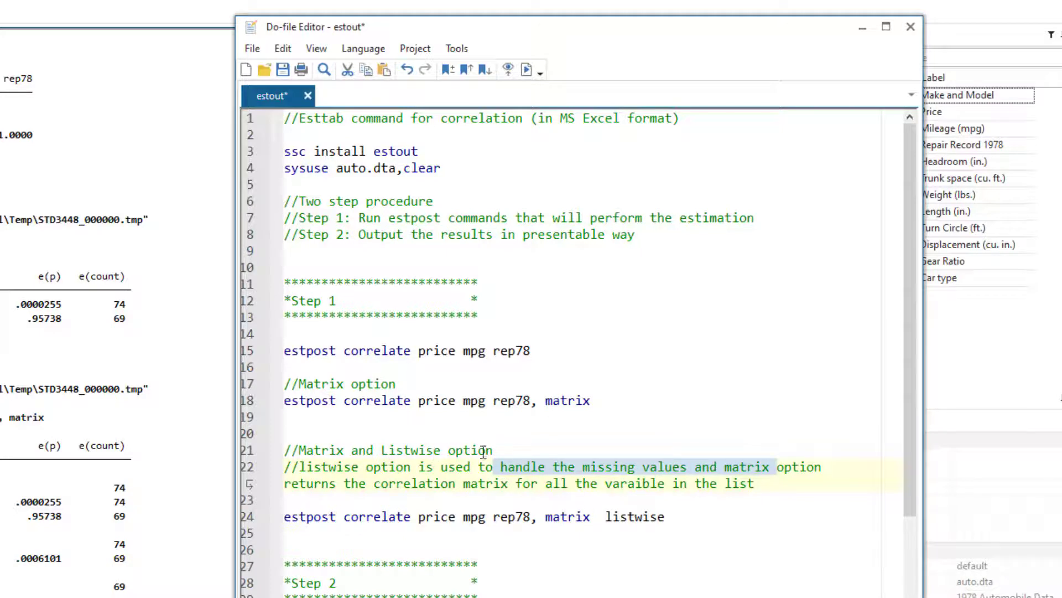
click(253, 517)
click(526, 69)
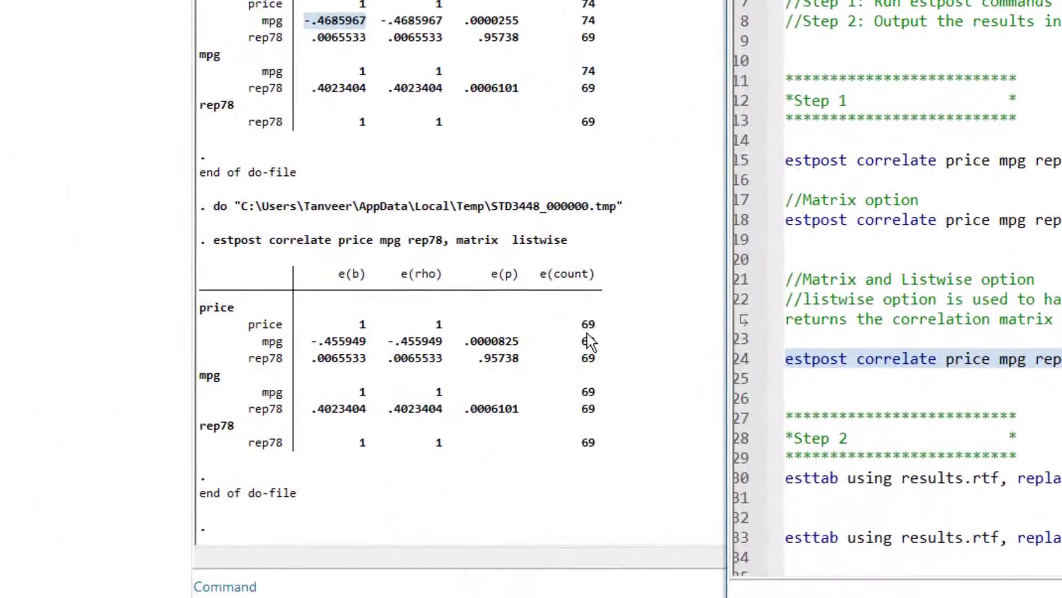
drag(277, 443, 279, 498)
drag(605, 394, 612, 441)
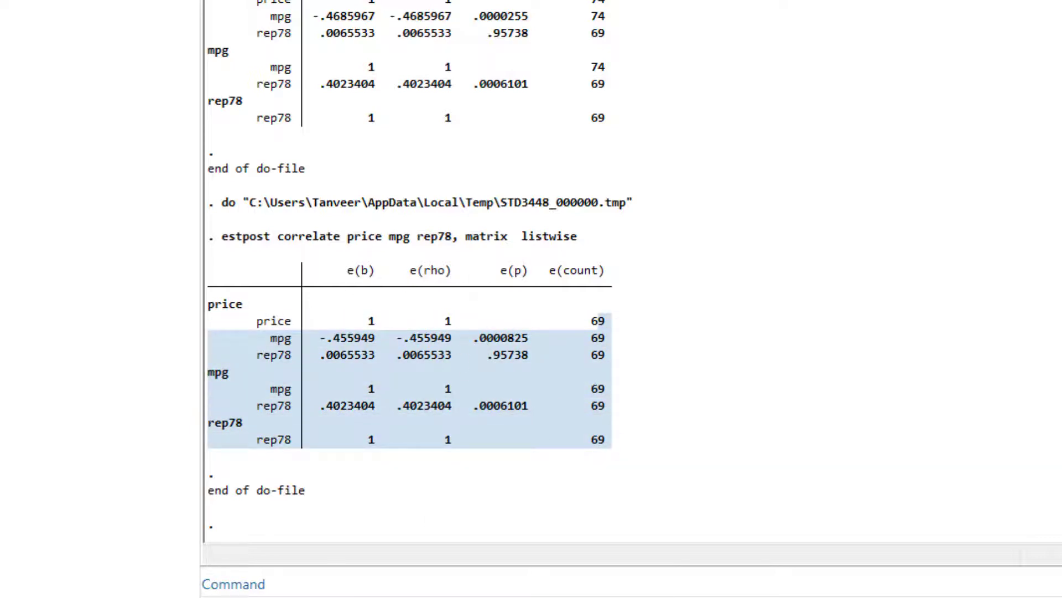
Return to the do-file and examine the parts of line 30: esttab, using, the results.rtf file name and the replace option
key(alt+Tab)
click(937, 434)
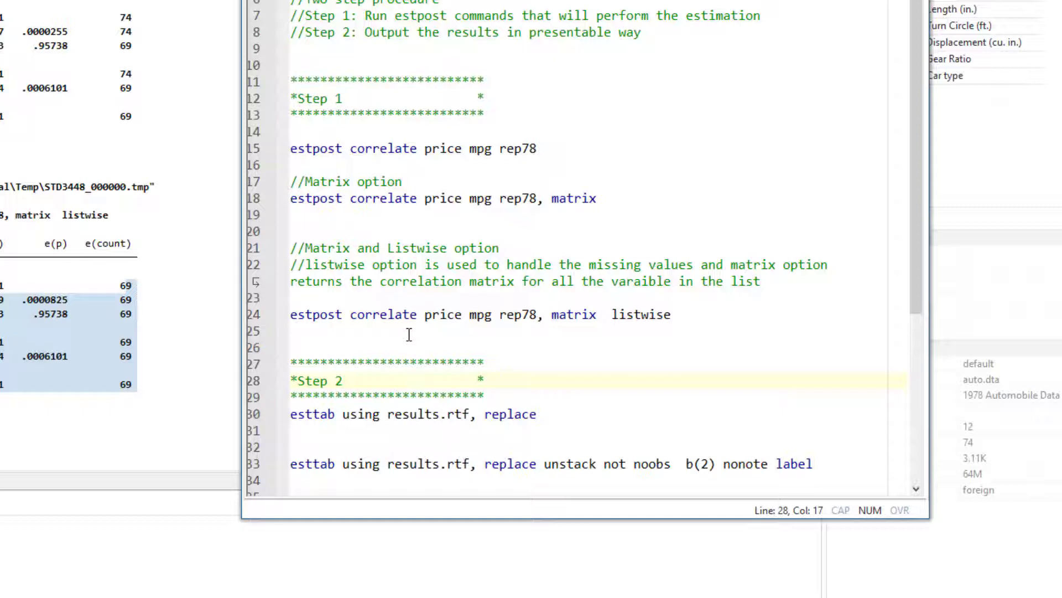
scroll(480, 341, down, 3)
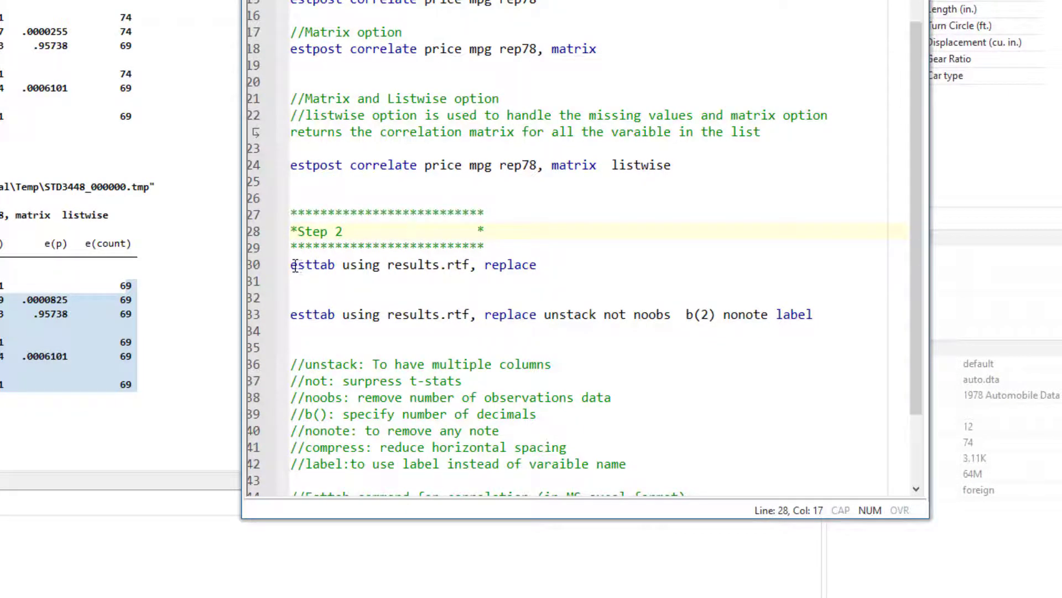
drag(293, 266, 337, 264)
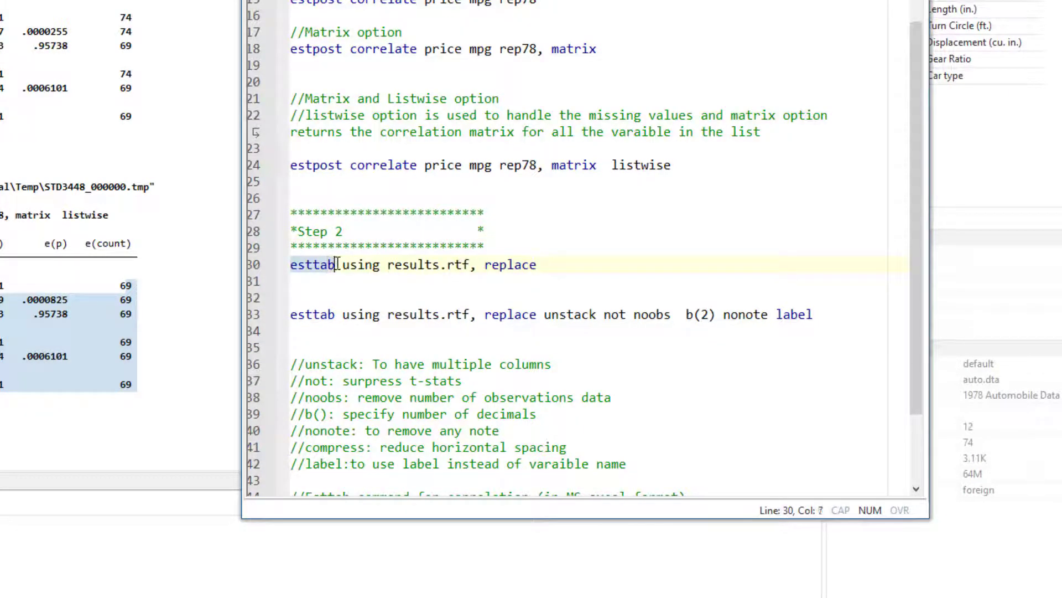
click(299, 267)
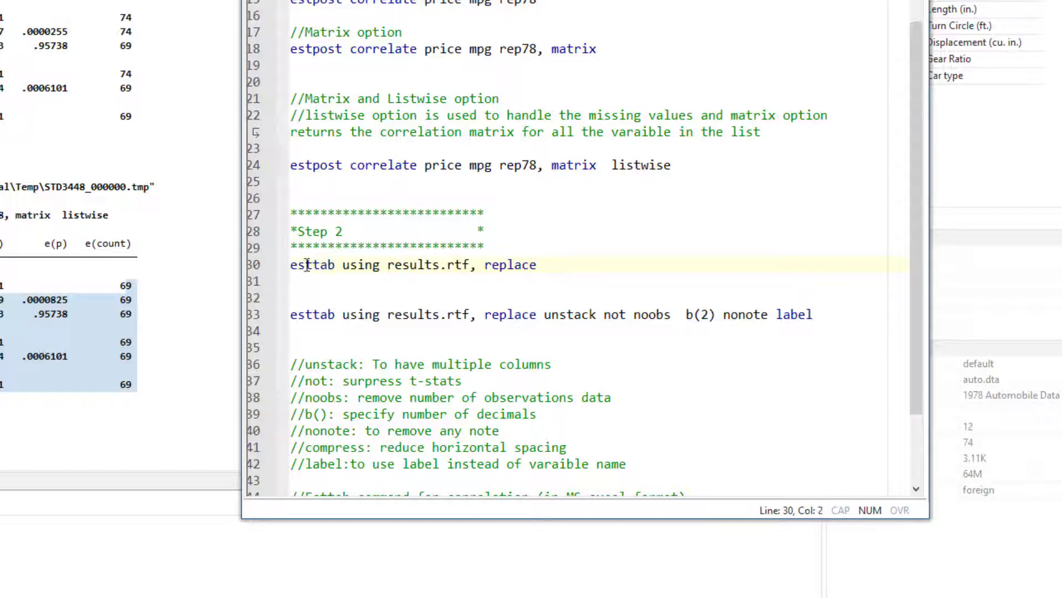
double_click(308, 268)
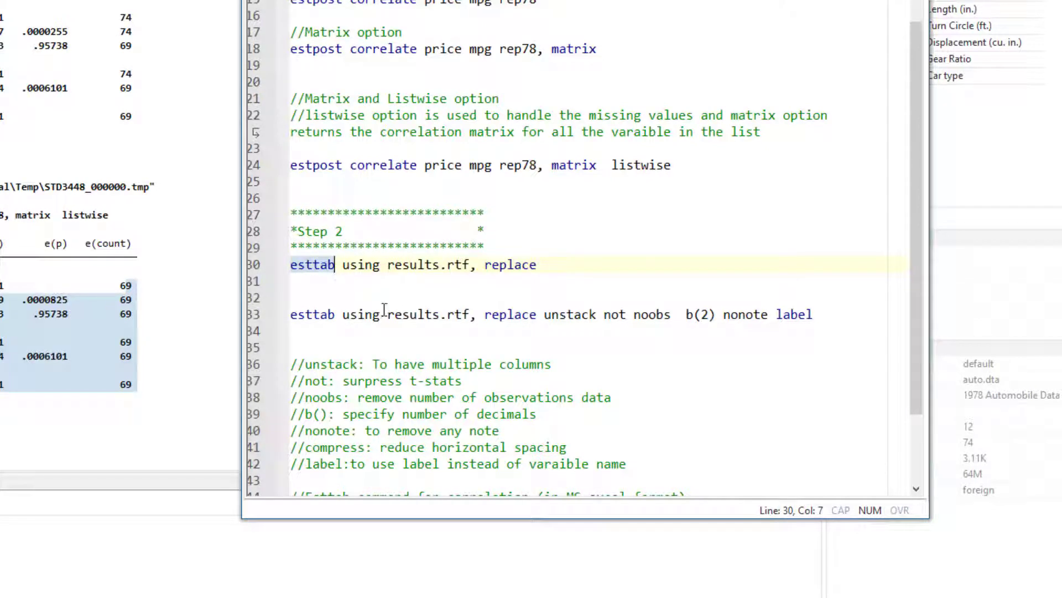
click(359, 266)
double_click(359, 266)
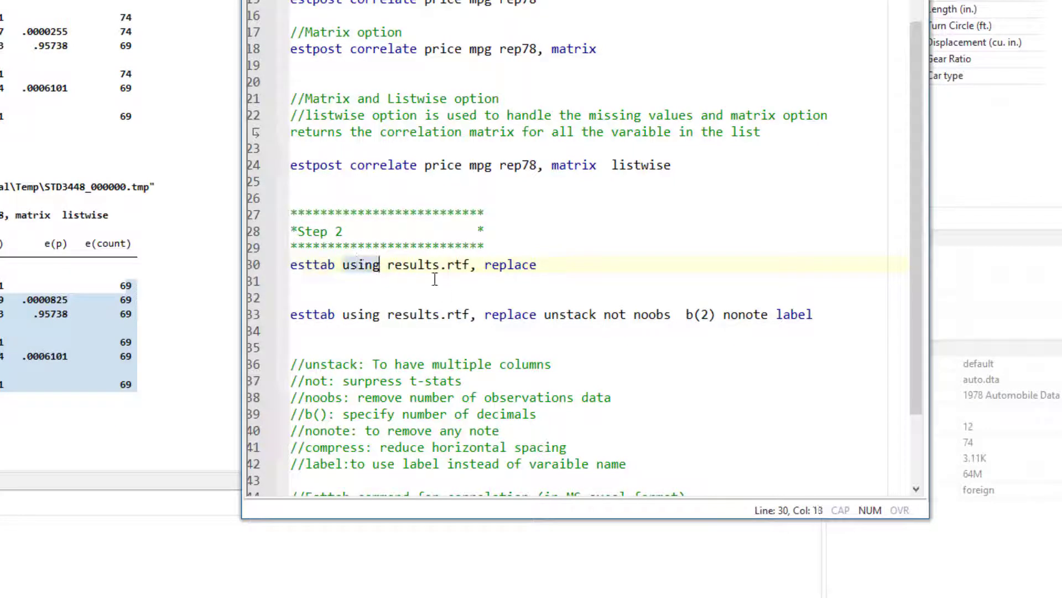
drag(390, 267, 441, 267)
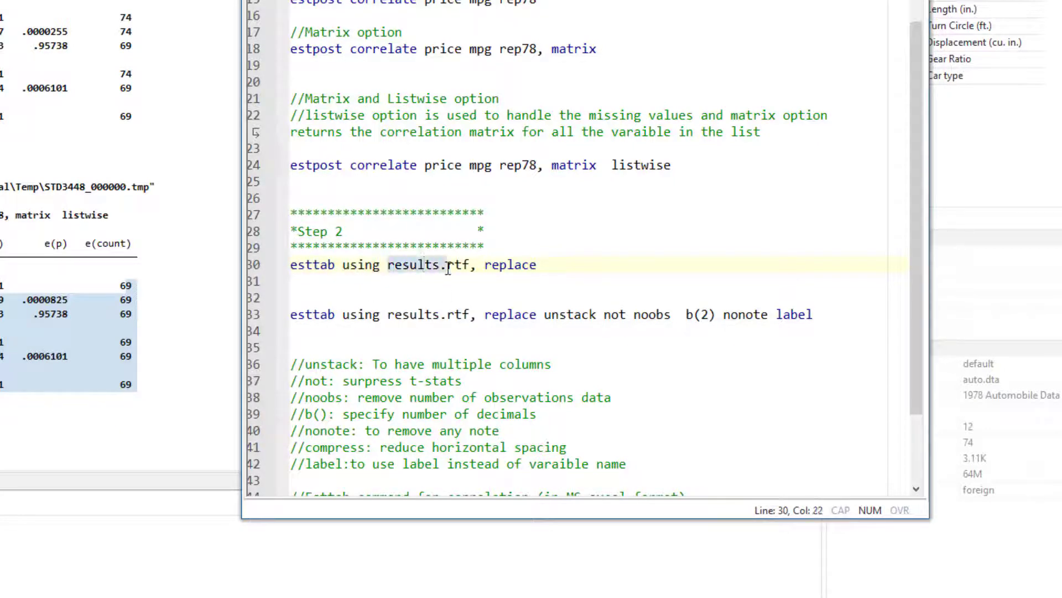
click(444, 269)
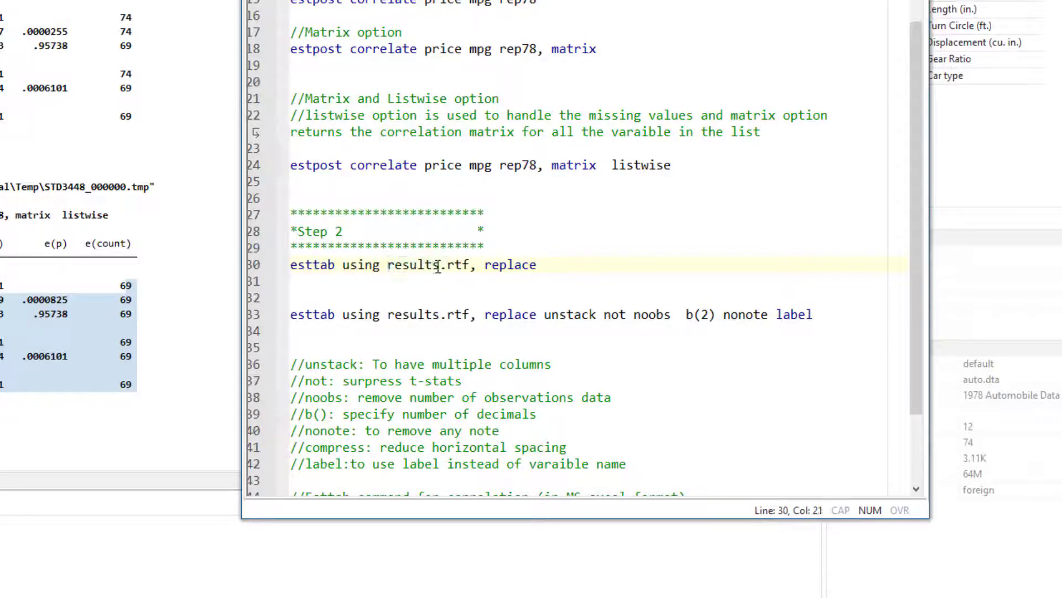
drag(443, 265, 471, 265)
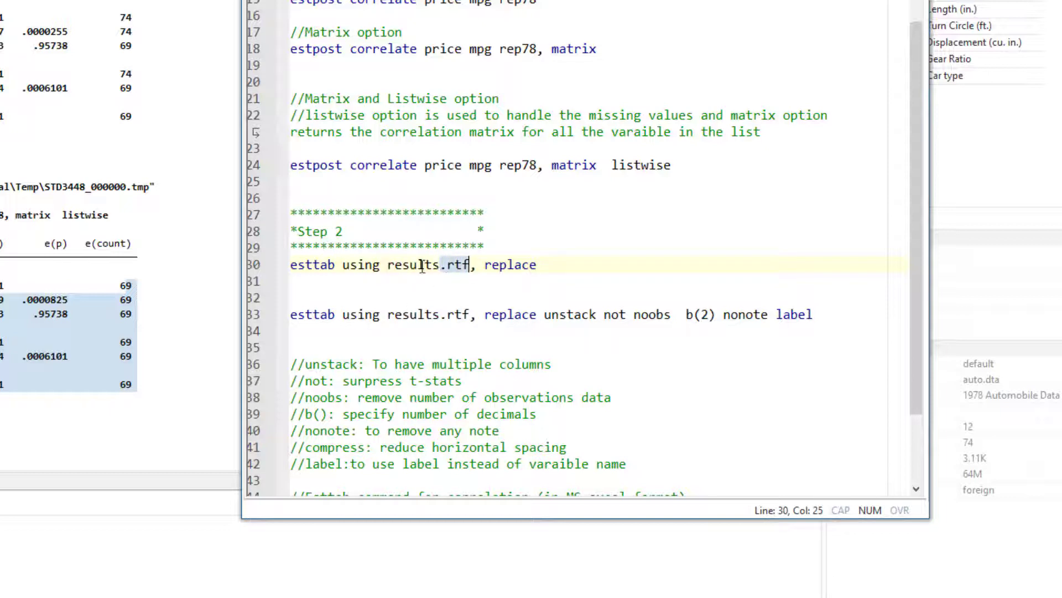
double_click(502, 264)
click(507, 265)
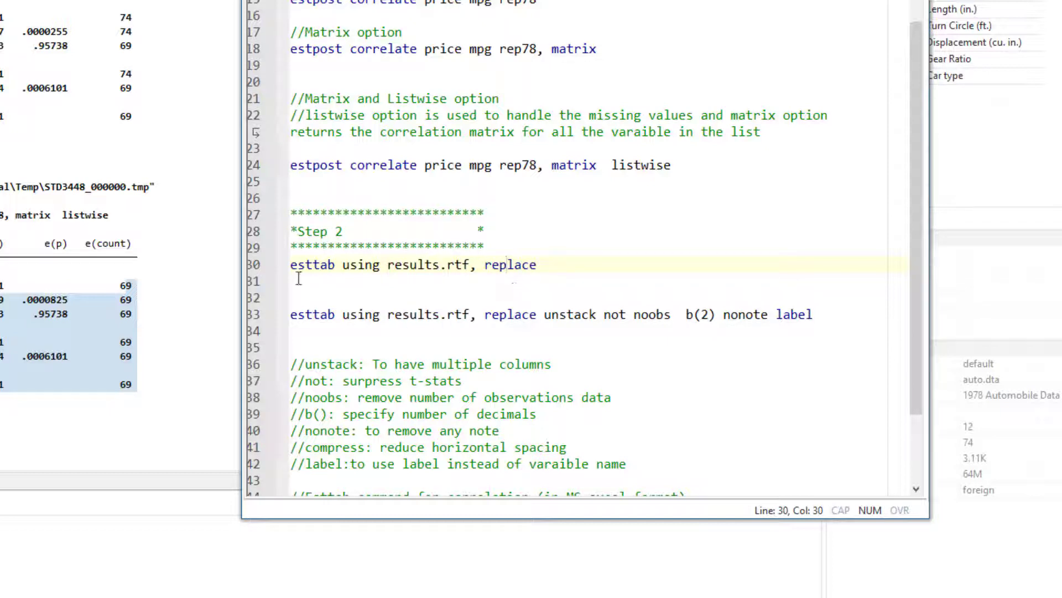
Run esttab using results.rtf, replace from line 30 and open the exported results.rtf in Word
click(248, 267)
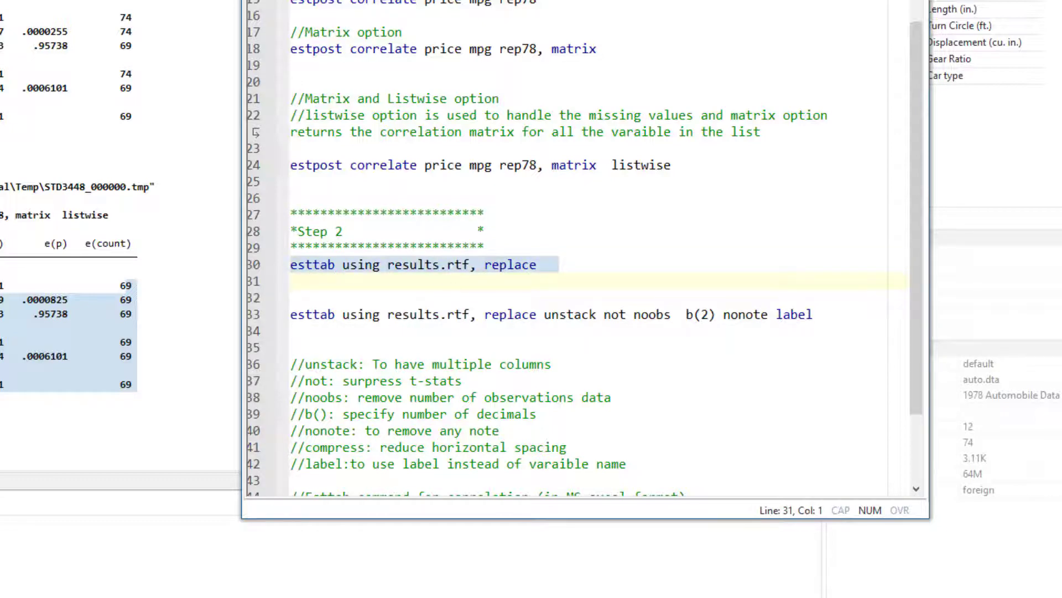
key(ctrl+d)
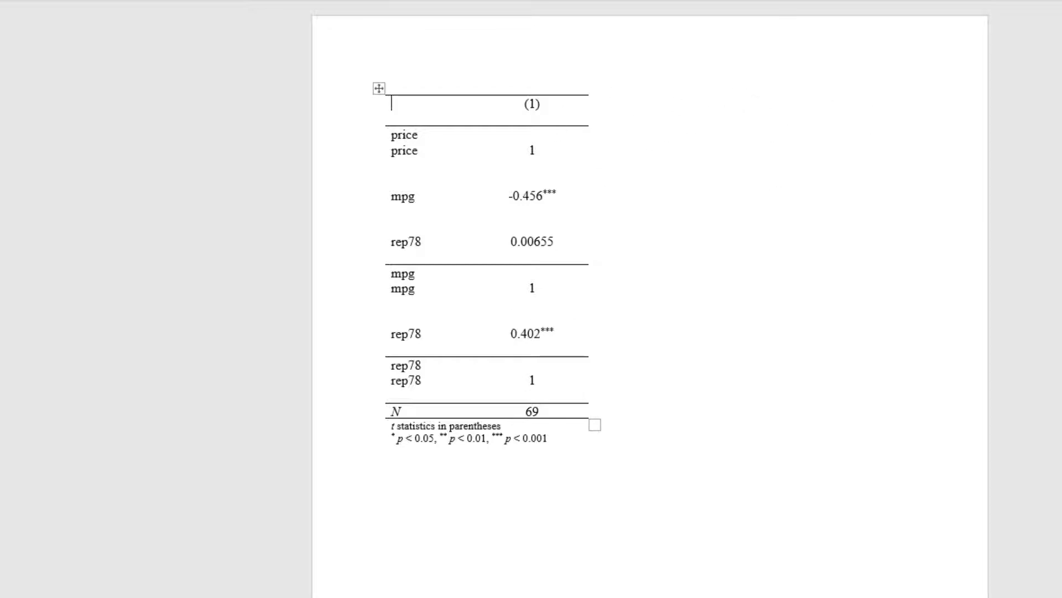
Copy the line 33 esttab command into Stata's Command window, remove everything after unstack, and try to run esttab using results.rtf, replace unstack
key(alt+Tab)
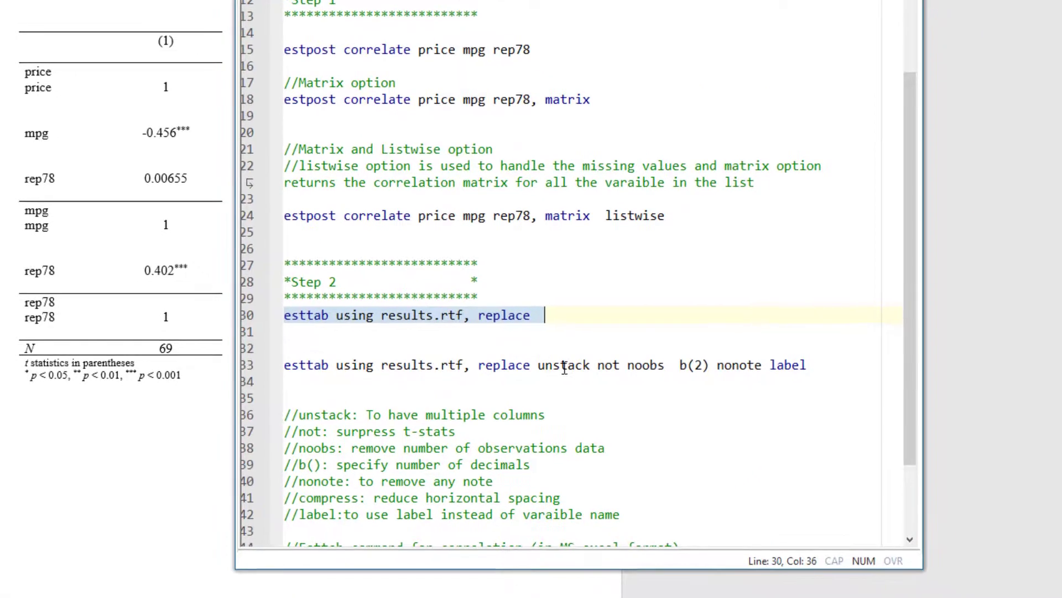
click(247, 370)
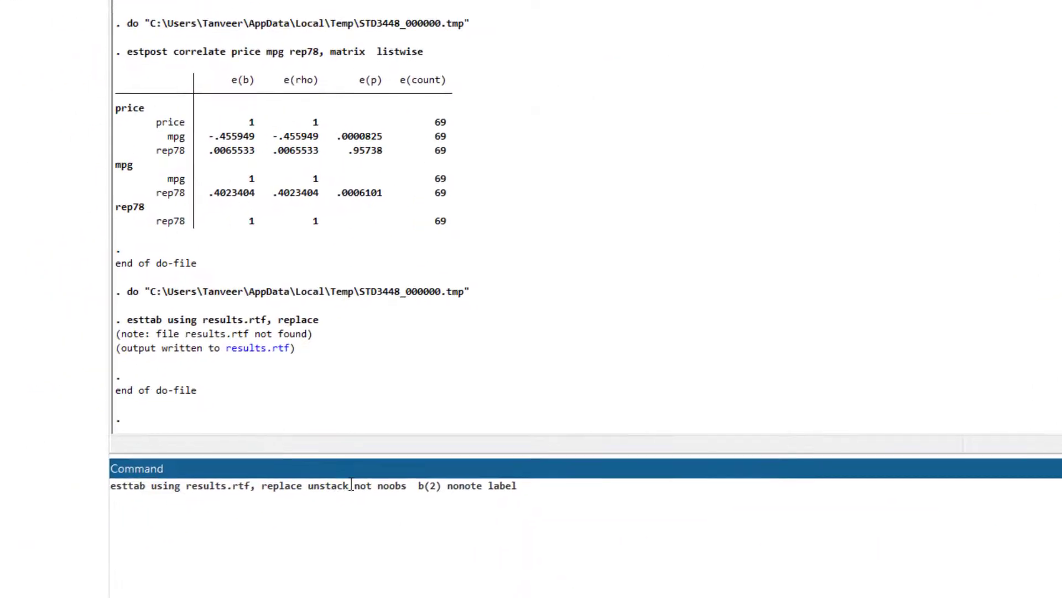
drag(425, 467, 655, 467)
key(BackSpace)
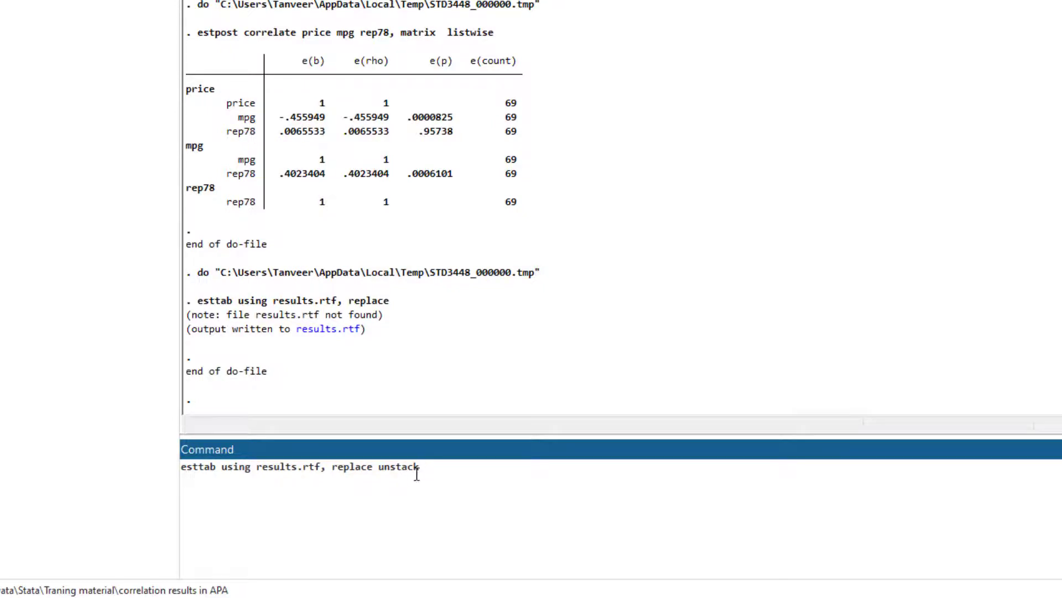
key(Return)
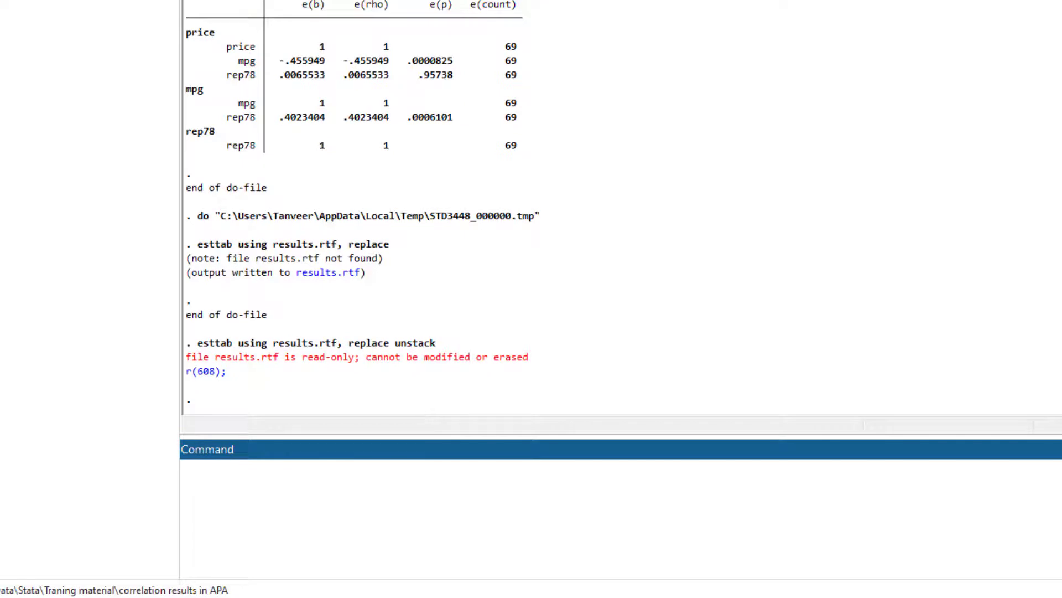
Close the results.rtf document in Word and rerun esttab using results.rtf, replace unstack in Stata
key(alt+Tab)
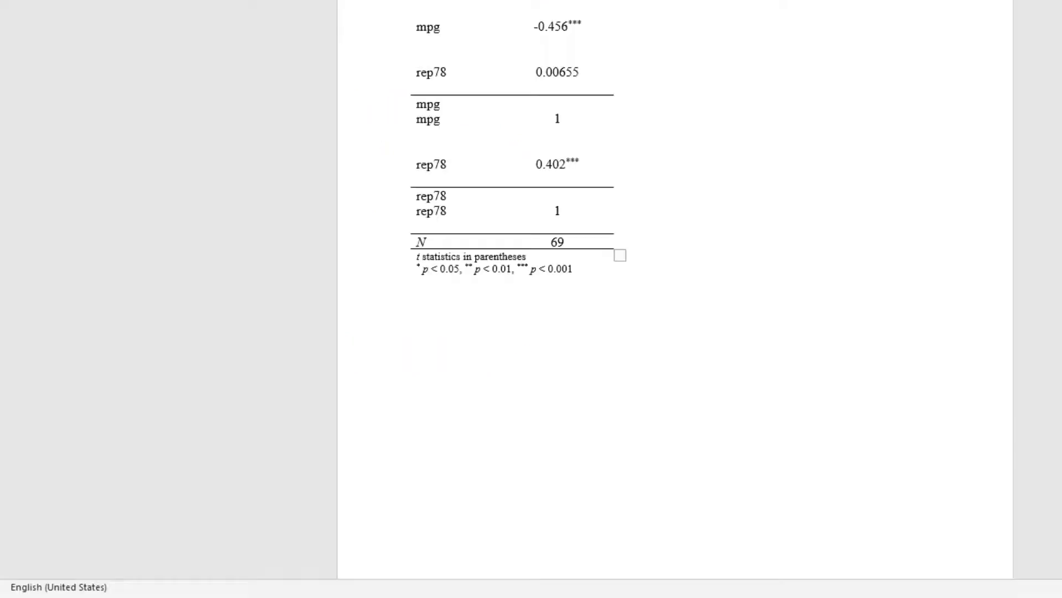
key(alt+F4)
click(265, 483)
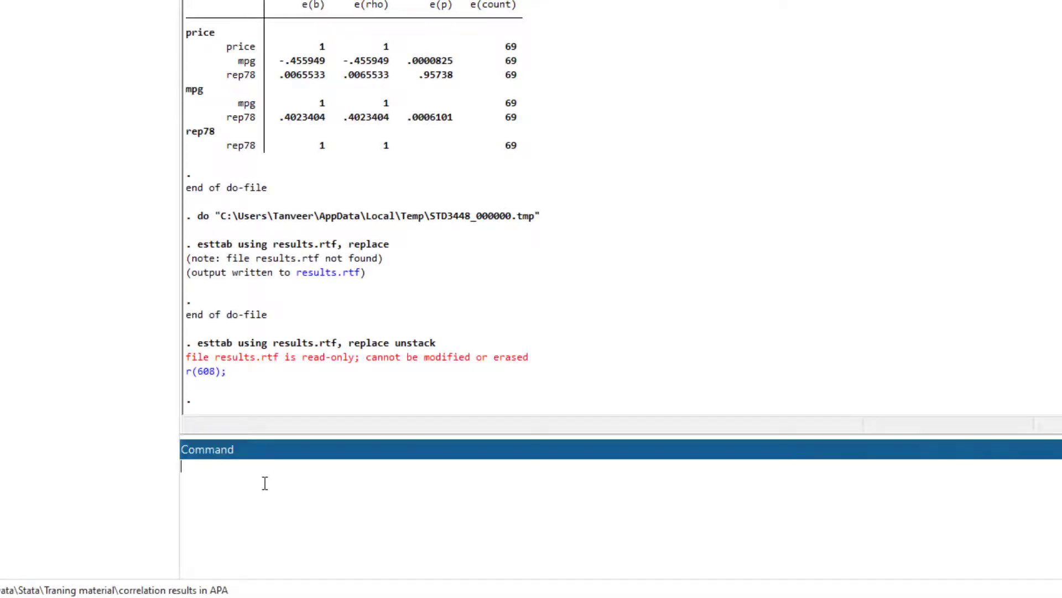
key(Page_Up)
key(Return)
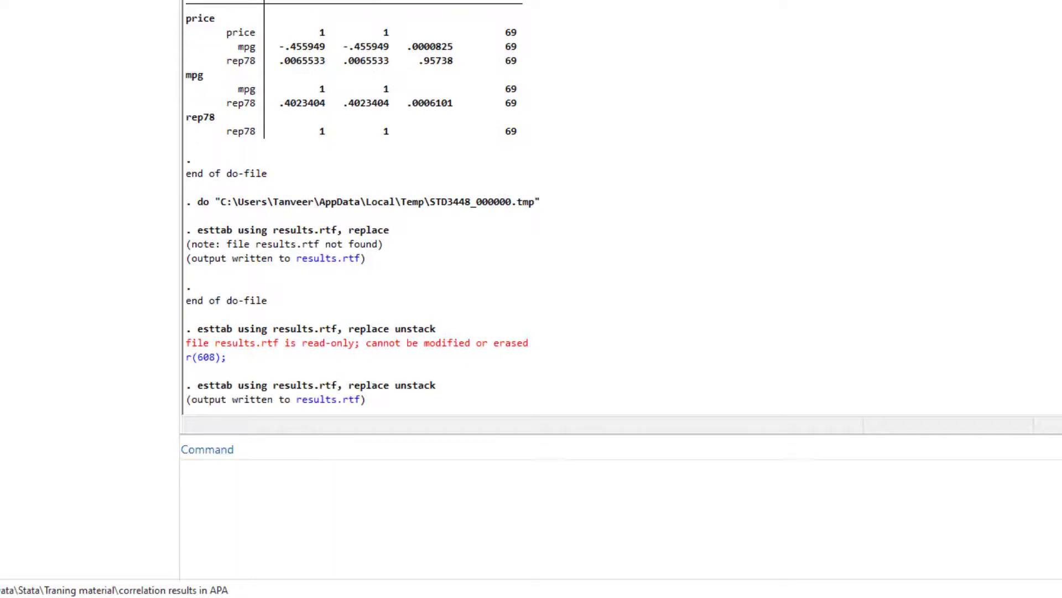
Open results.rtf in Word and examine the unstacked table's variable columns and the blank rows beneath the price and mpg coefficients
click(327, 371)
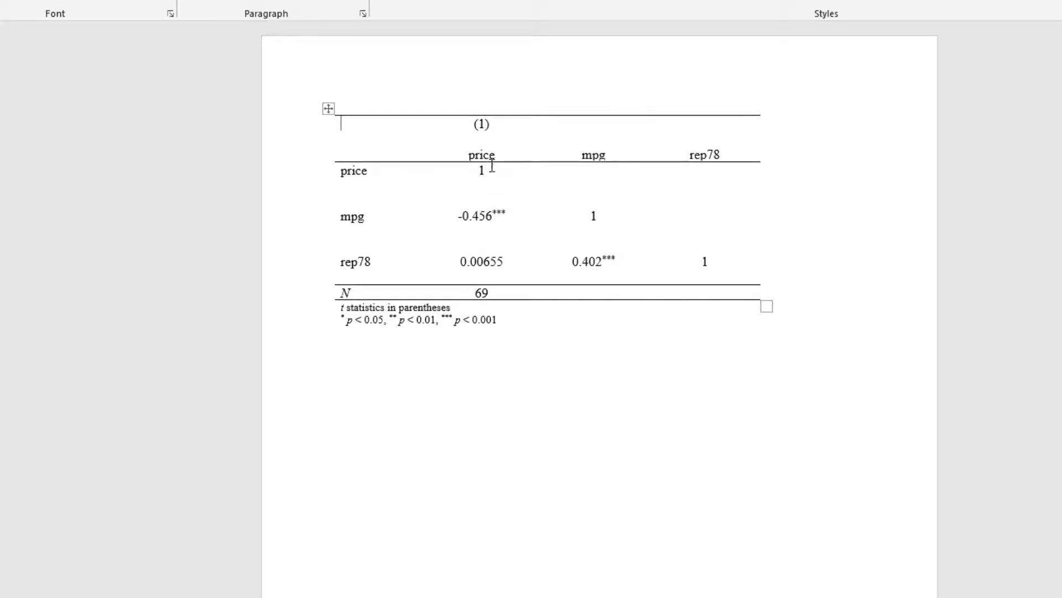
drag(484, 156, 487, 229)
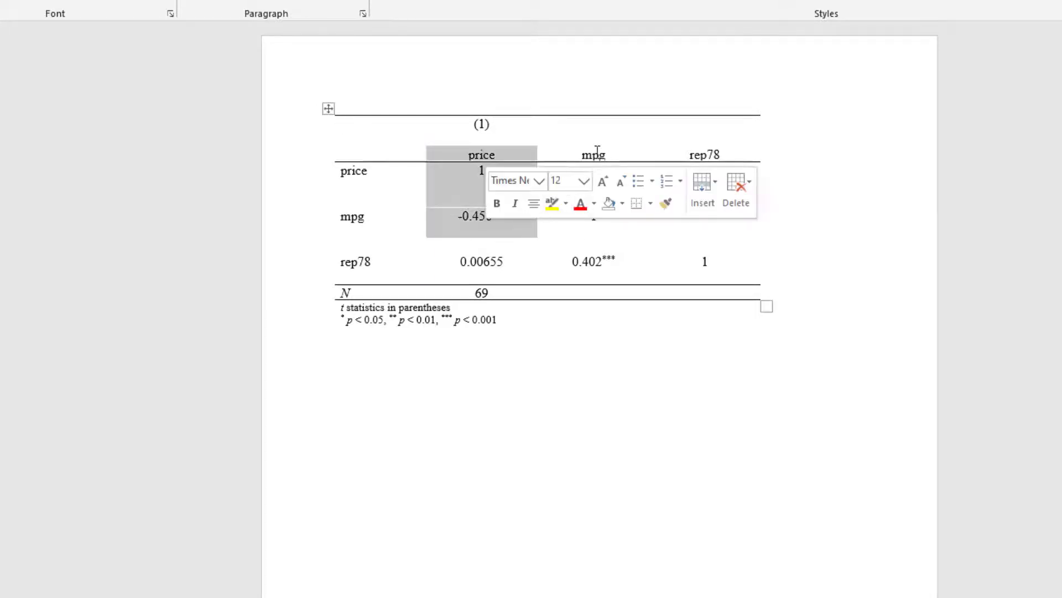
click(921, 241)
click(478, 197)
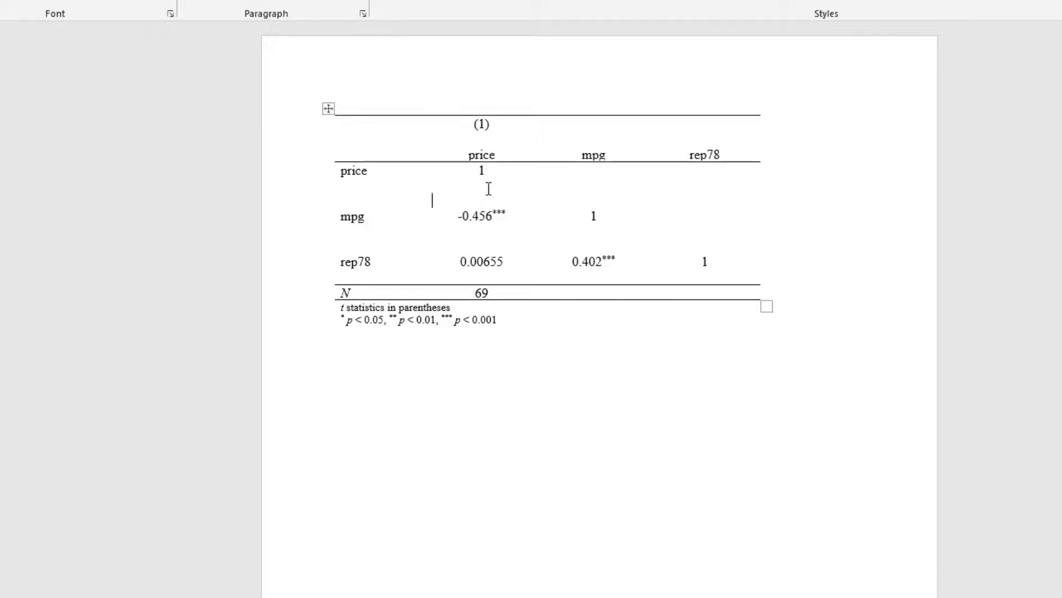
drag(472, 189, 711, 194)
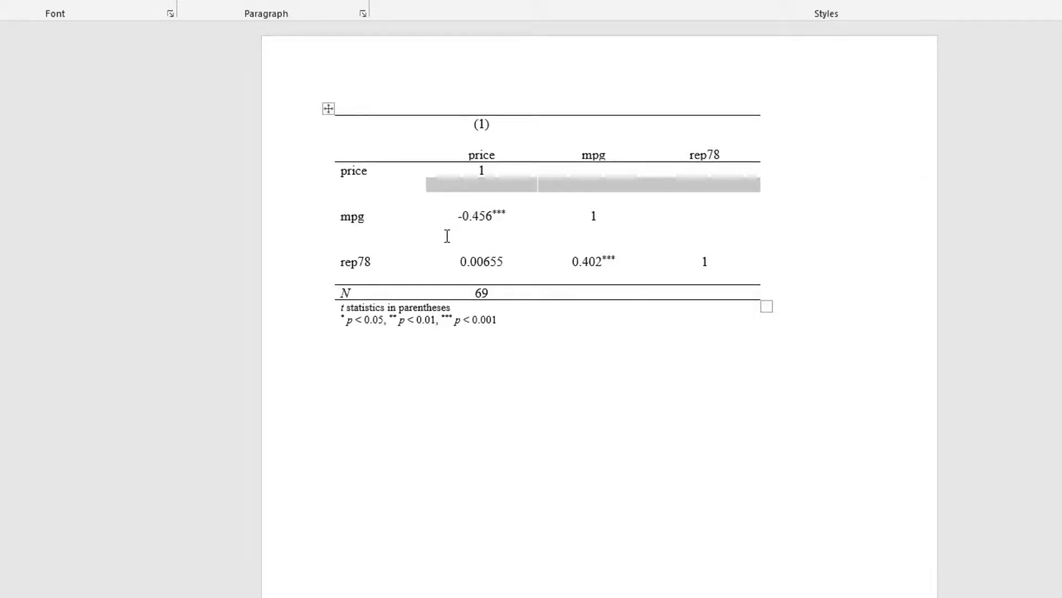
drag(446, 235, 716, 227)
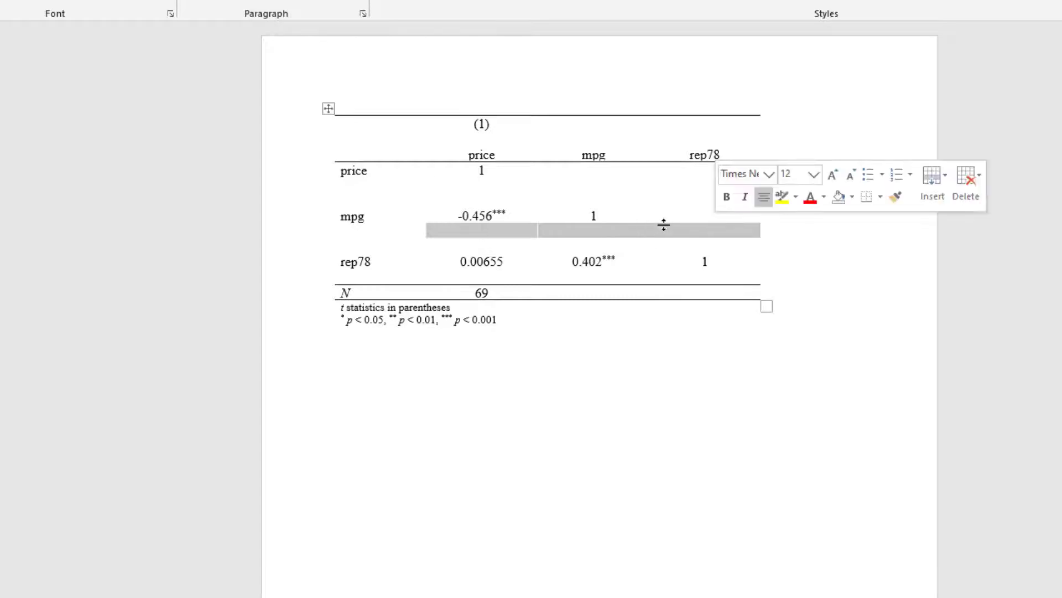
click(472, 242)
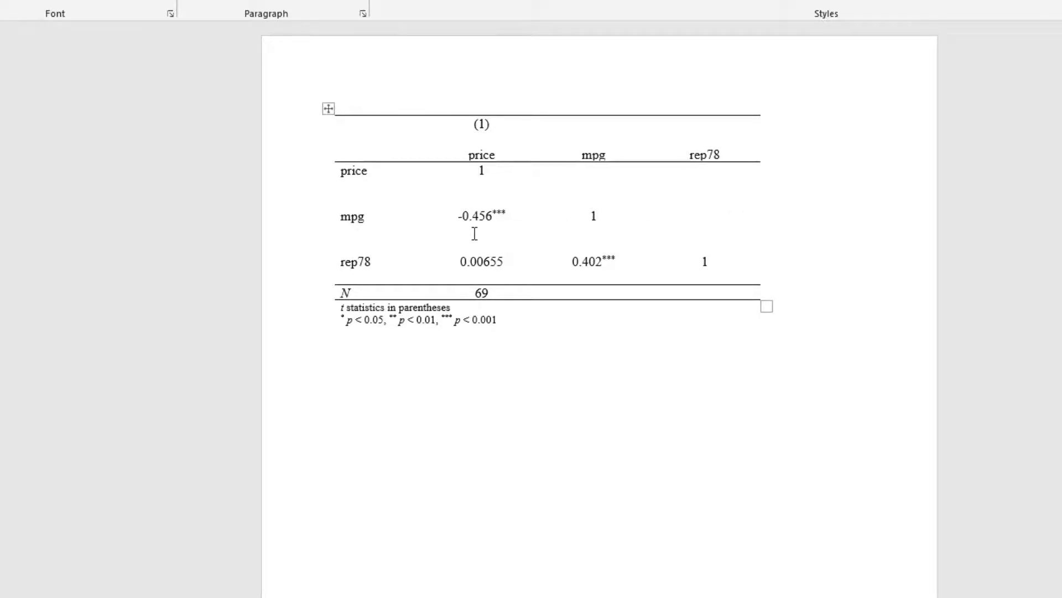
drag(478, 234, 704, 234)
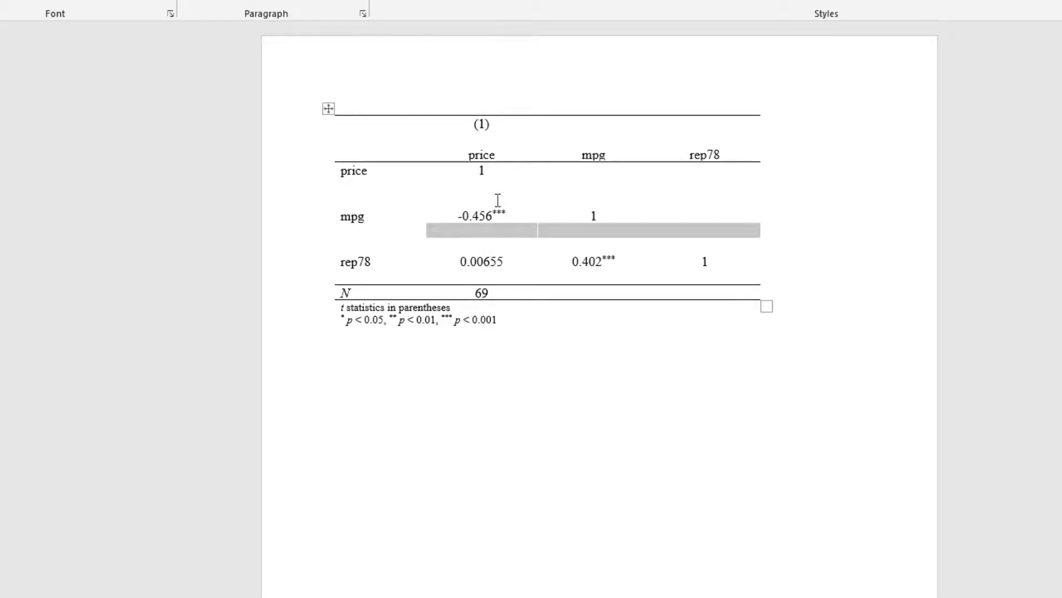
drag(474, 187, 701, 184)
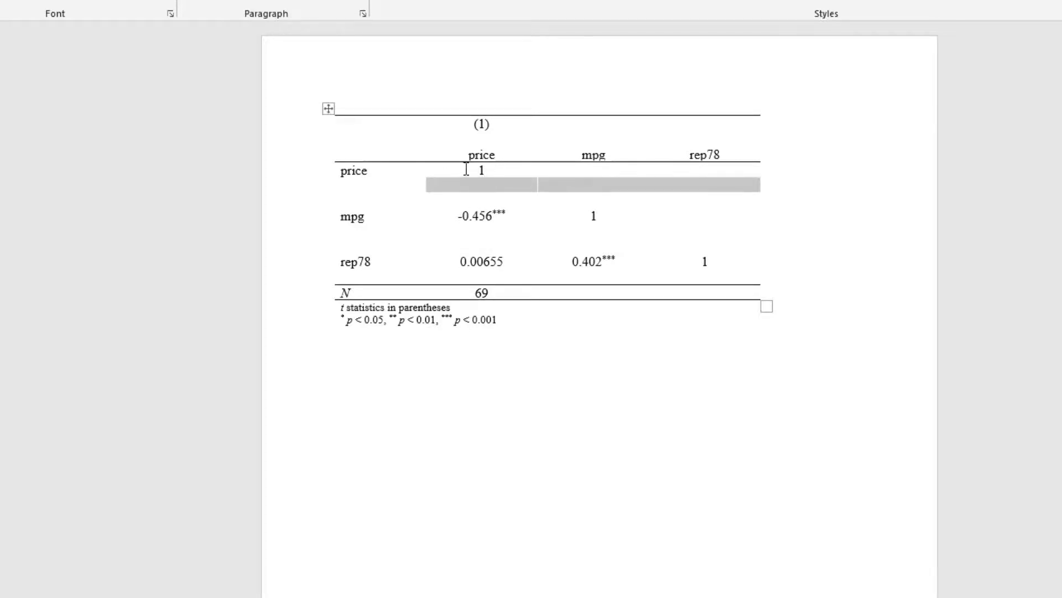
click(471, 192)
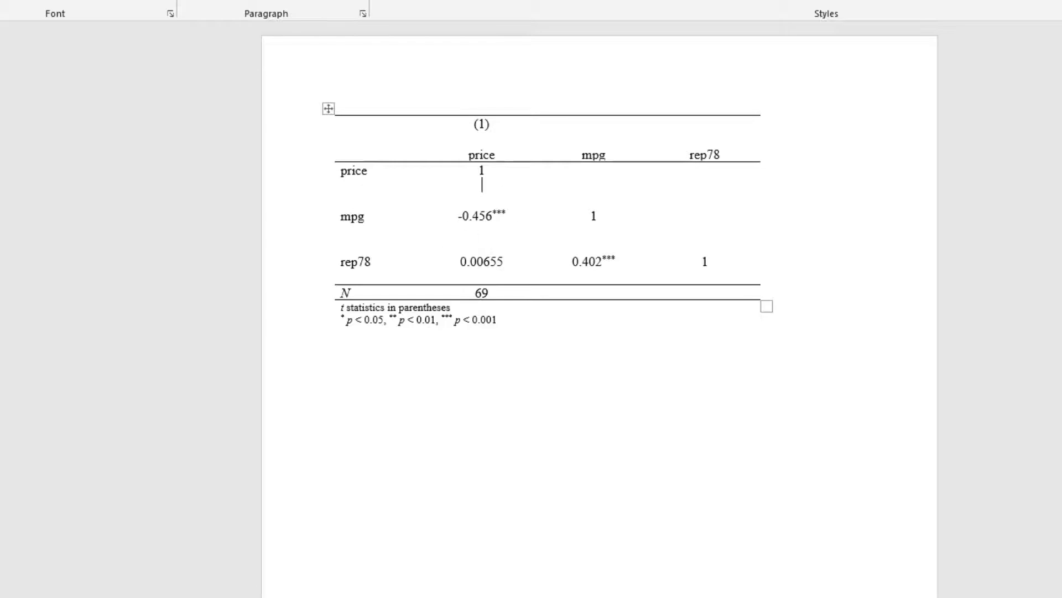
Switch to Stata, run esttab using results.rtf, replace unstack not, and open the exported results.rtf in Word
key(alt+Tab)
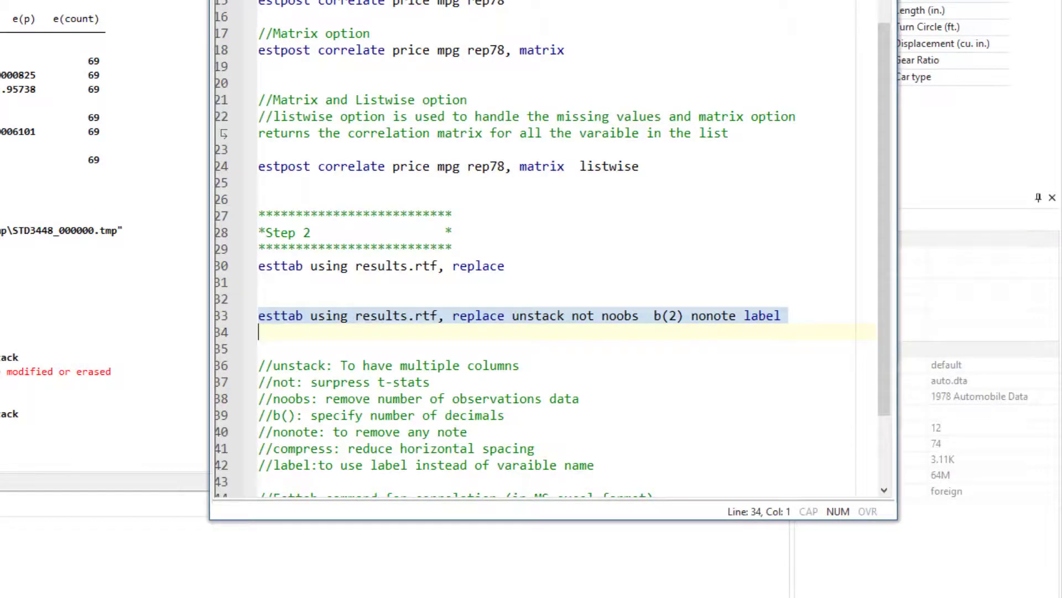
click(93, 580)
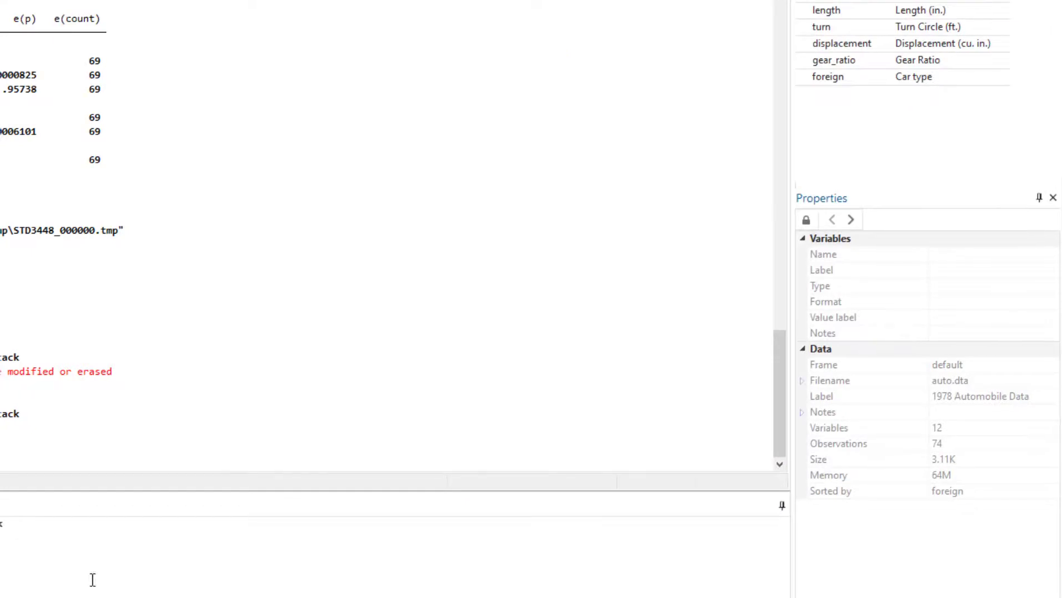
click(81, 533)
text(no)
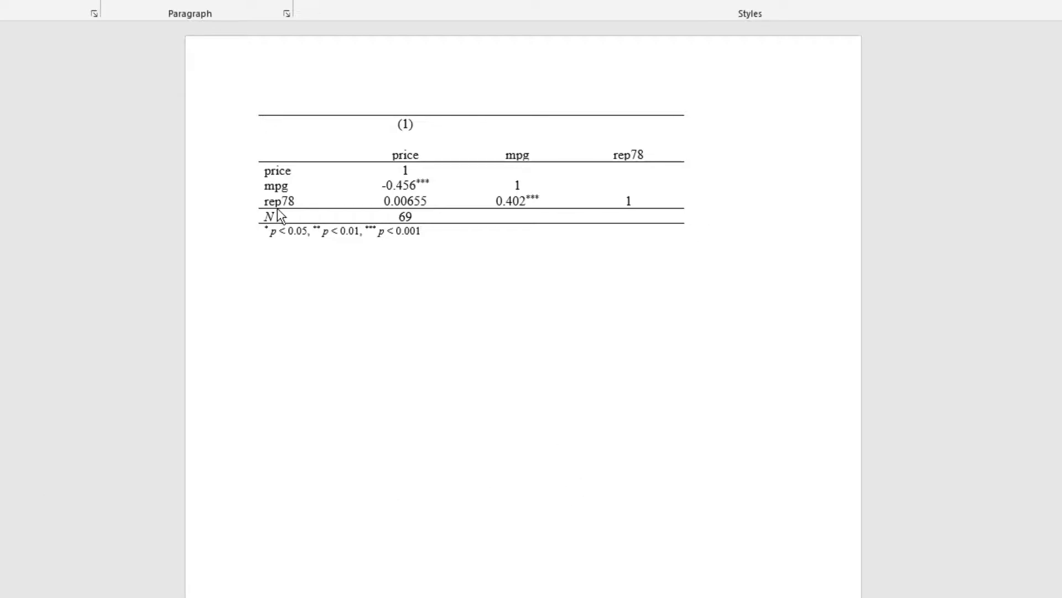
Examine the N row and the decimal places of the price column's coefficients in the Word table
drag(322, 216, 412, 185)
click(412, 188)
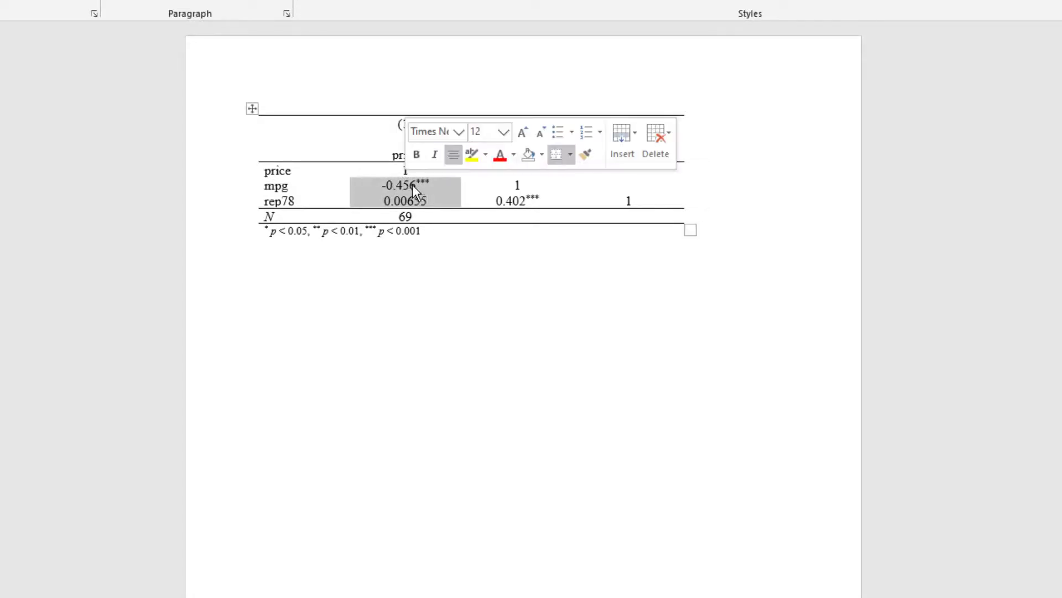
click(413, 184)
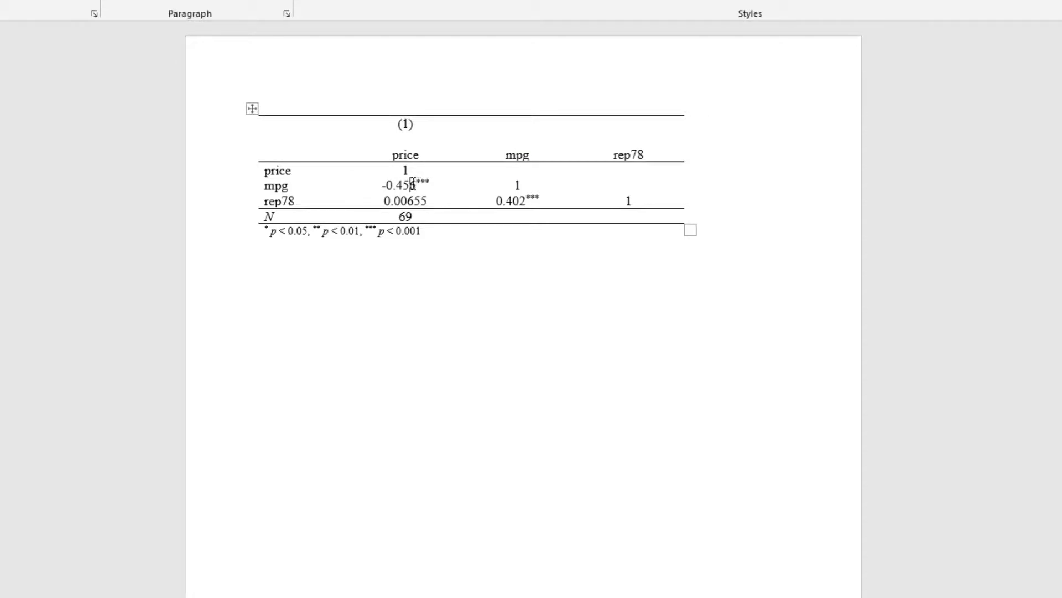
double_click(433, 198)
Rerun the esttab command in Stata with noobs b(2) added, and check the coefficients, significance note and variable names of results.rtf in Word
key(alt+Tab)
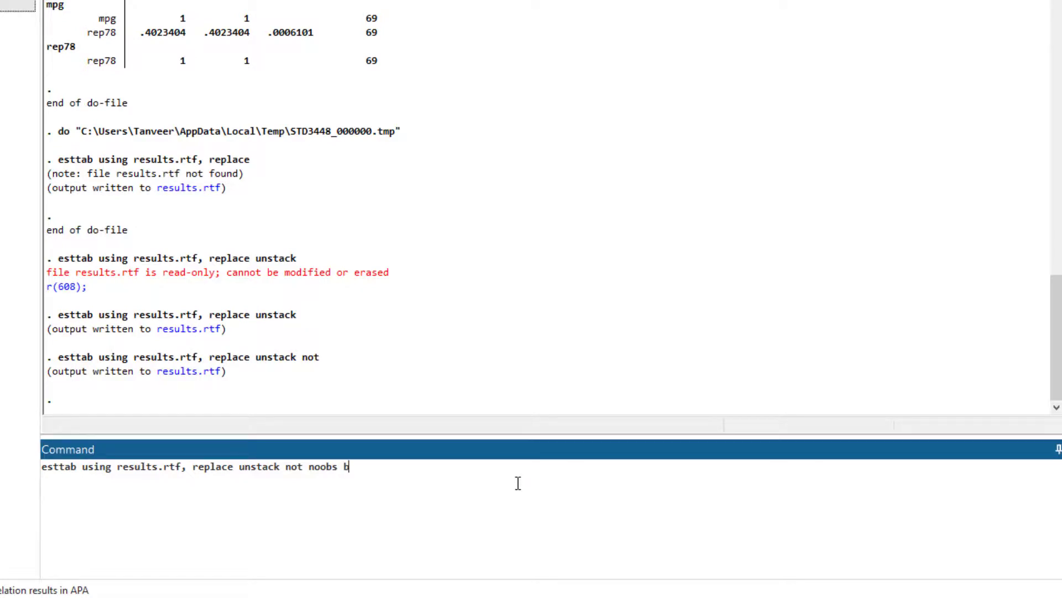
text(b(2))
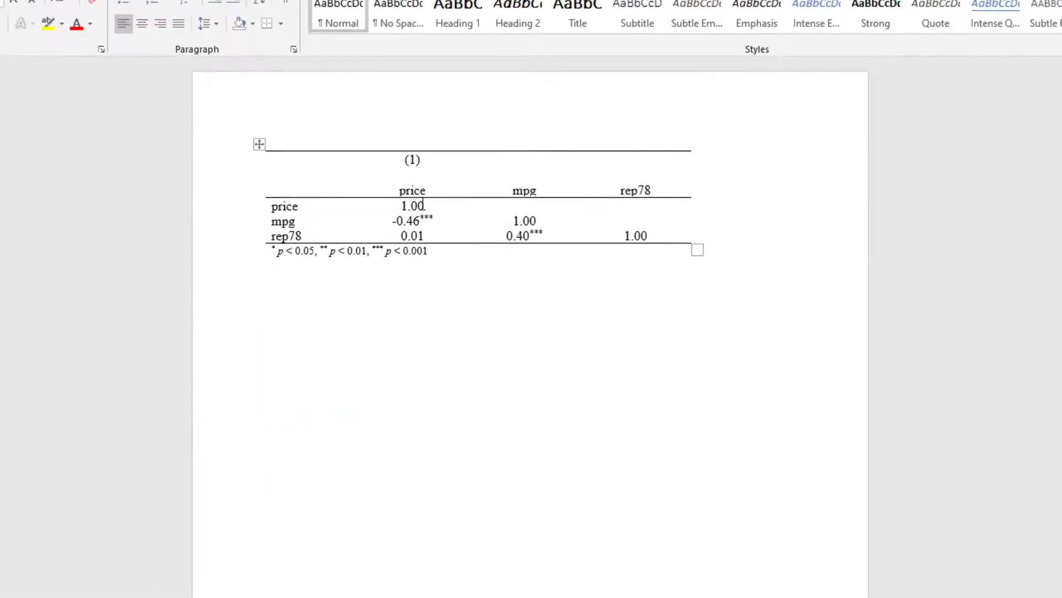
drag(416, 233, 420, 258)
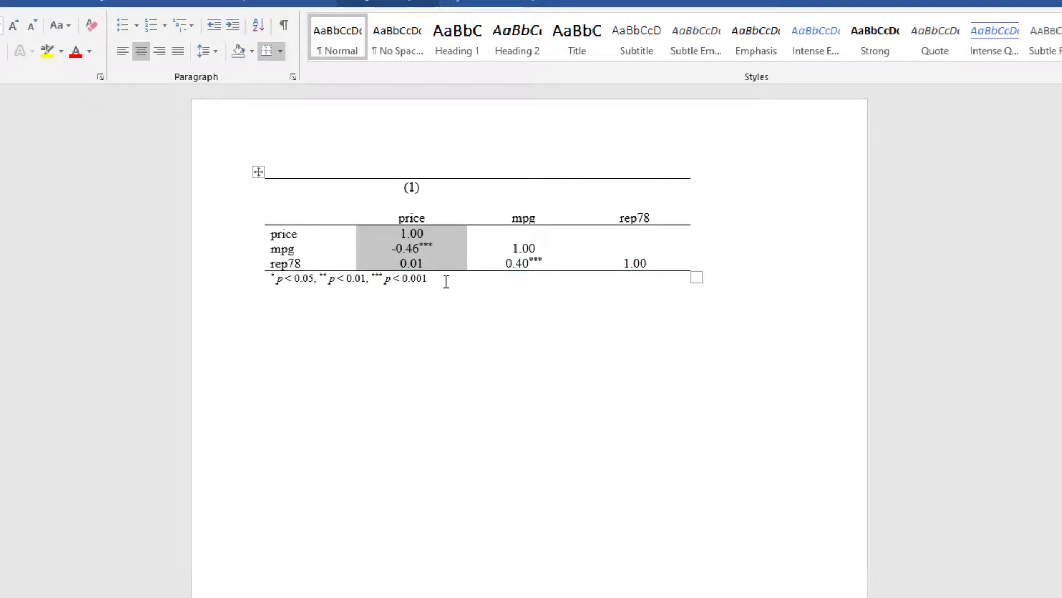
drag(446, 281, 263, 284)
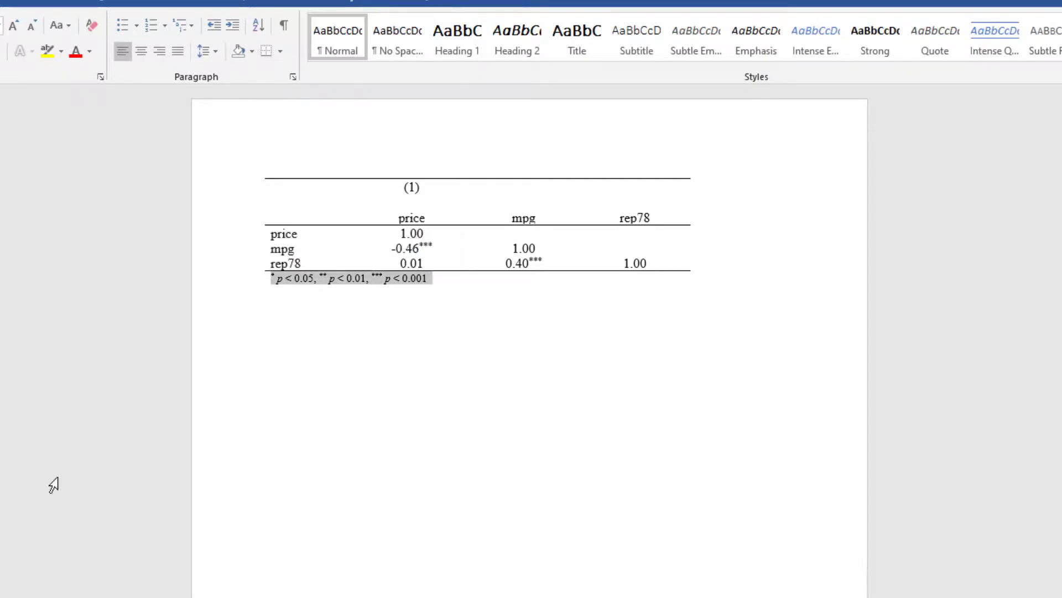
click(436, 283)
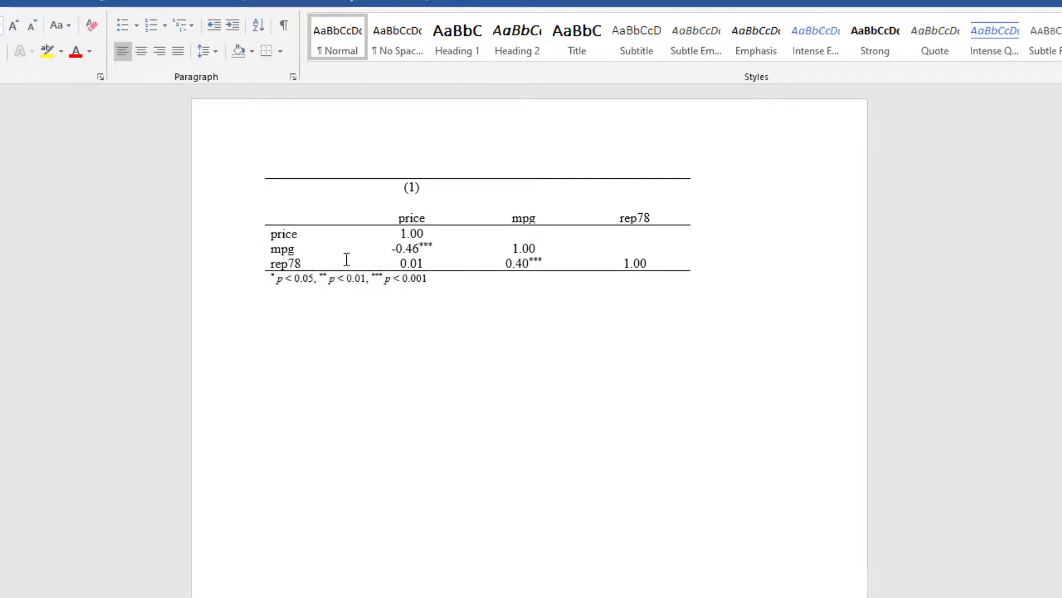
drag(286, 232, 293, 266)
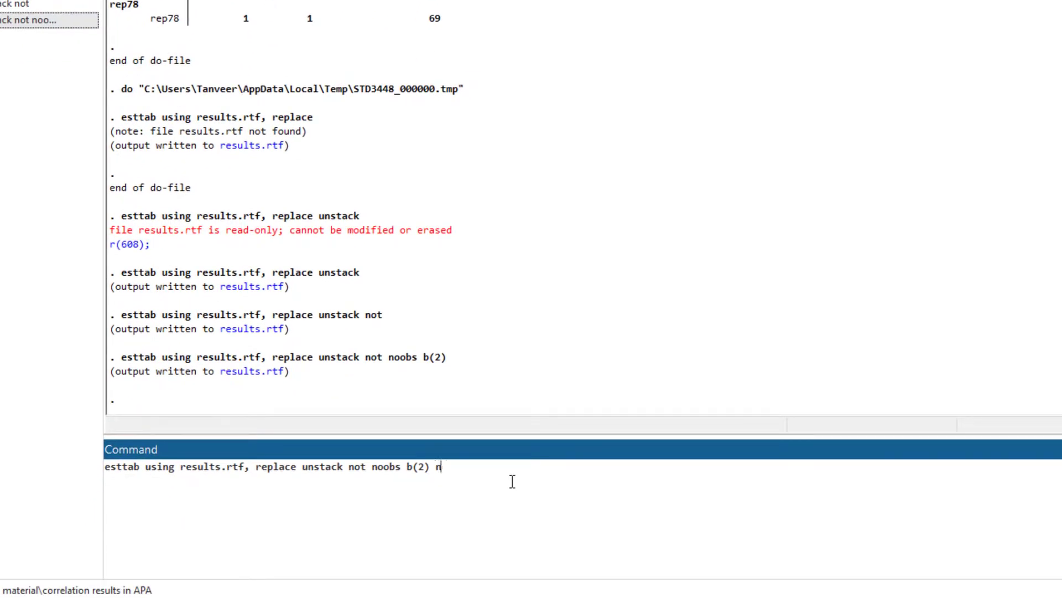
Run the esttab command in Stata with nonote labels added, correct labels to label, and open the rerun results.rtf in Word
text(note labels)
key(Return)
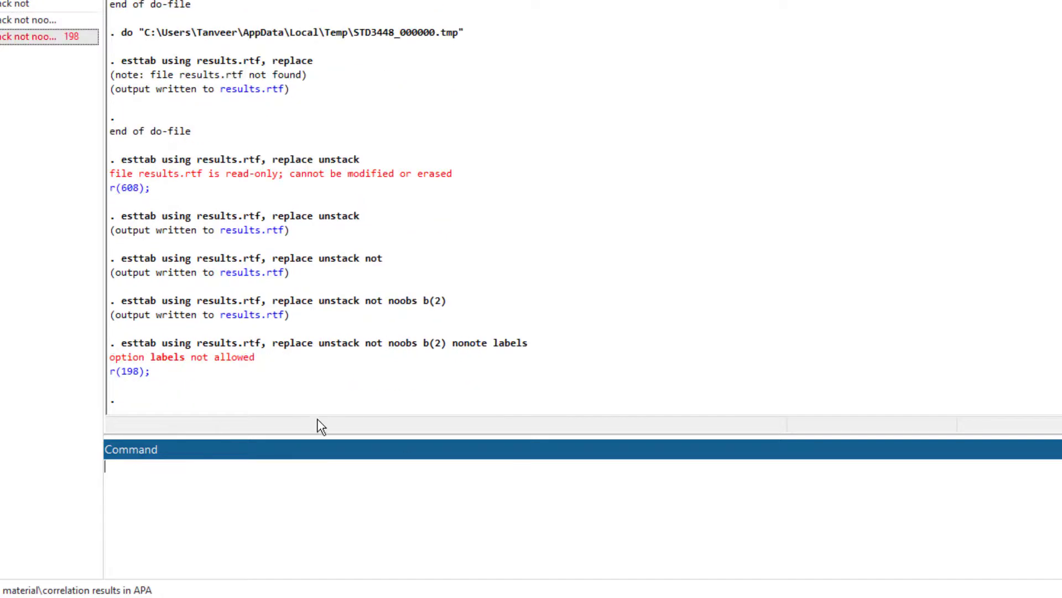
click(58, 39)
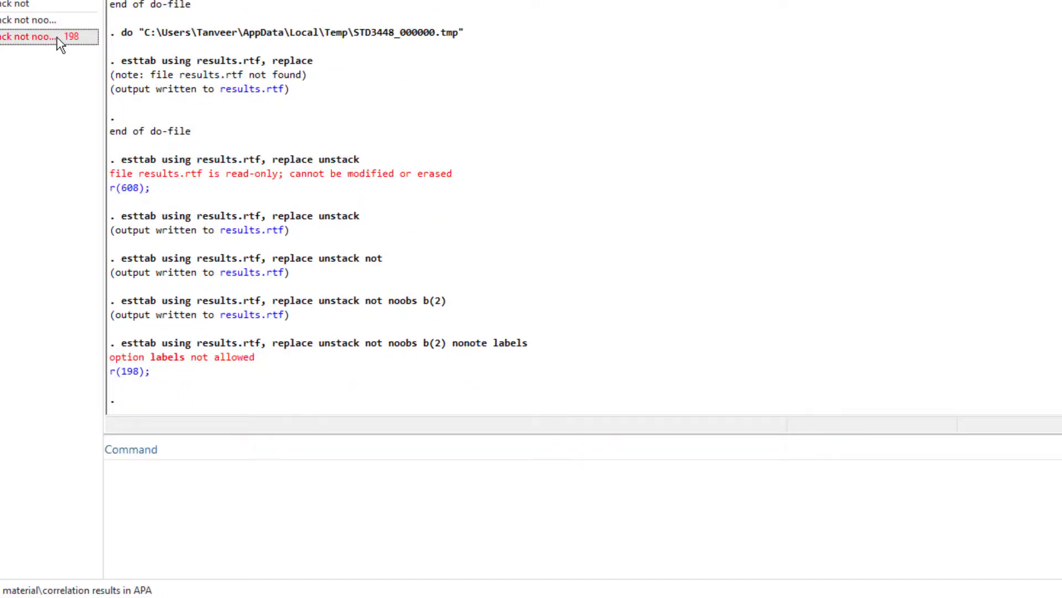
click(583, 480)
key(Return)
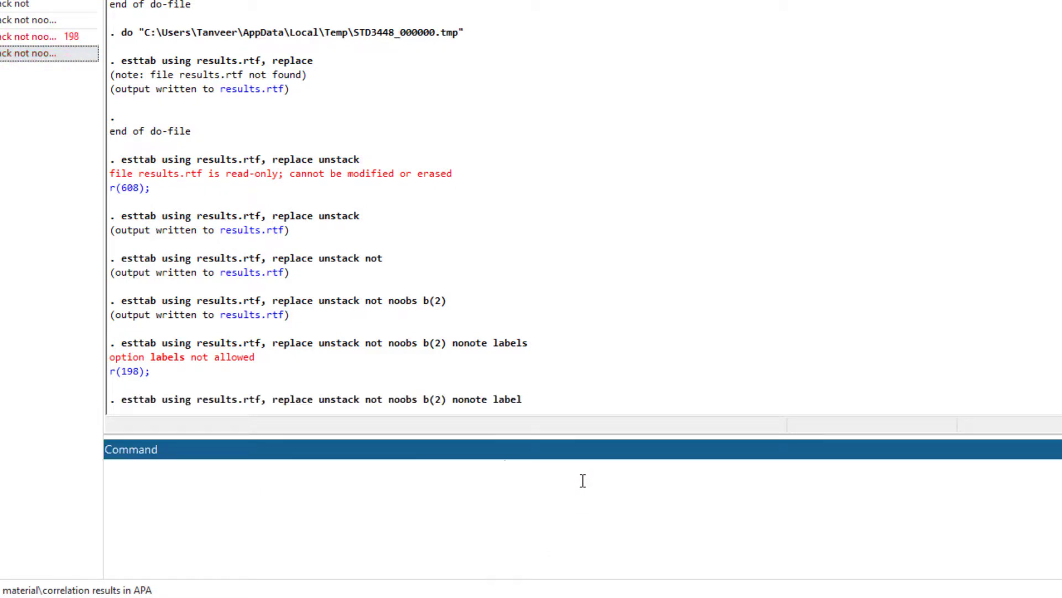
click(281, 371)
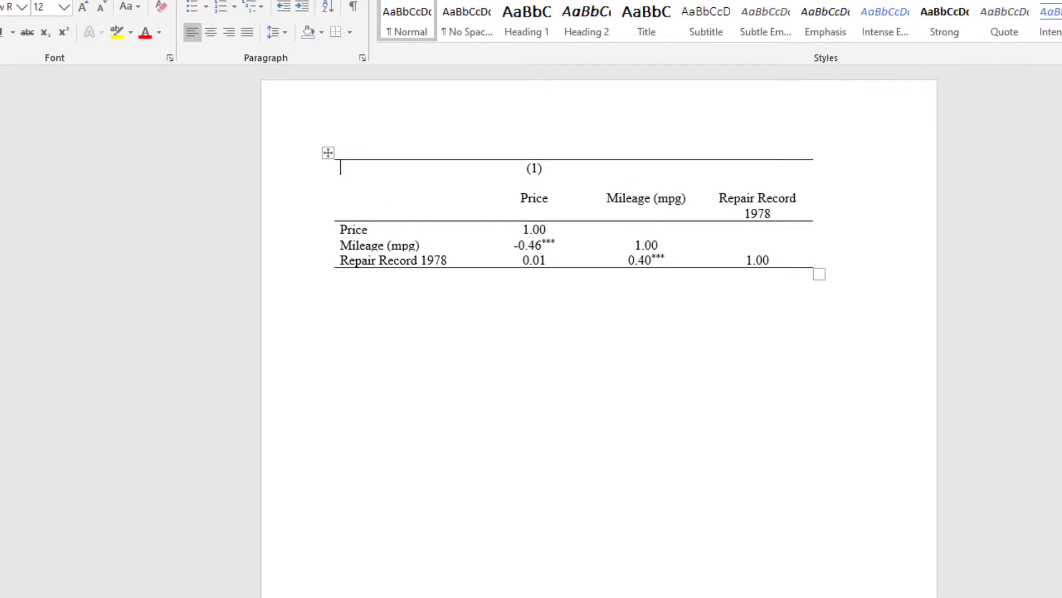
Switch to the do-file and examine the Excel section's estpost correlate and esttab commands, the .csv extension, and the compress option's explanatory comment
key(alt+Tab)
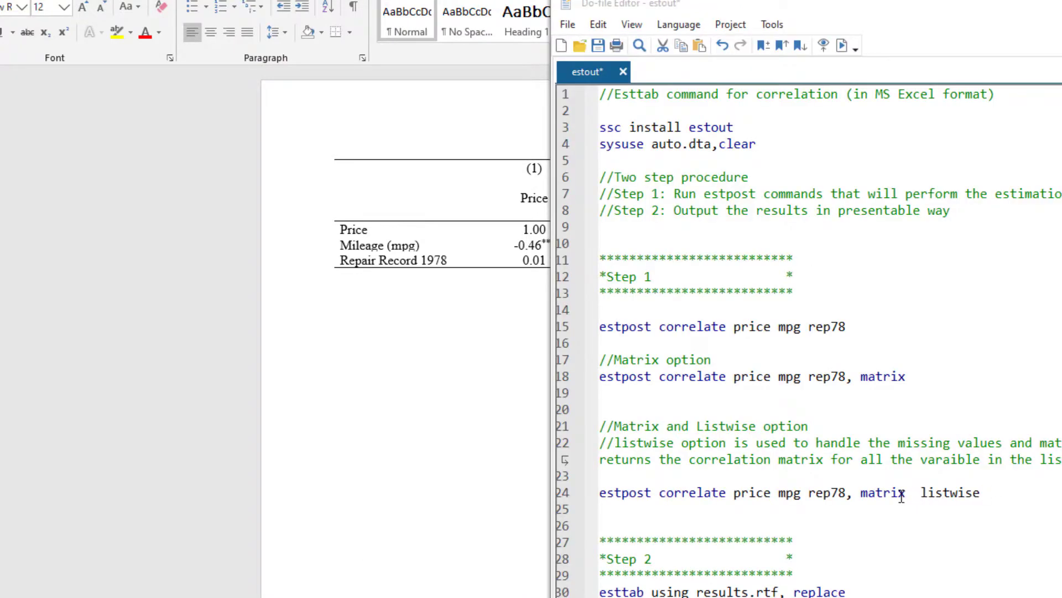
scroll(880, 487, down, 5)
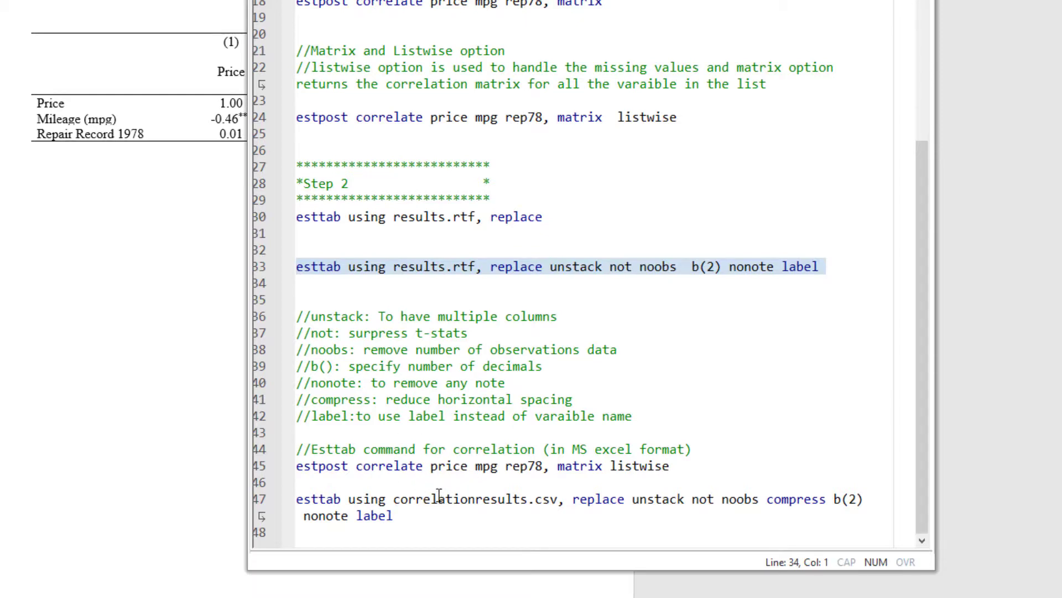
click(253, 468)
mouse_move(253, 474)
mouse_down()
mouse_move(253, 494)
mouse_move(259, 470)
mouse_up()
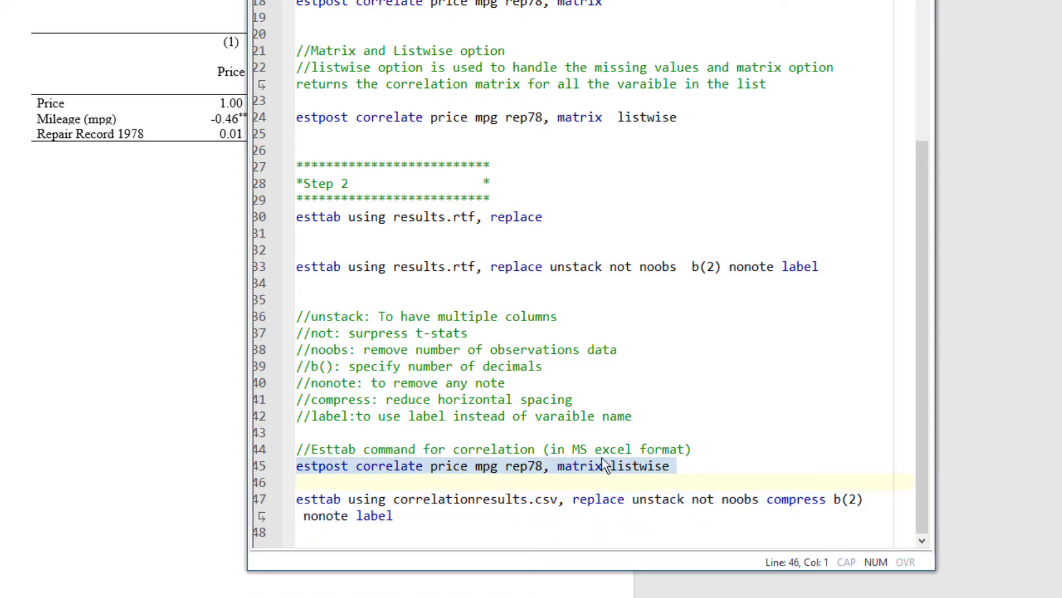
click(581, 467)
click(638, 467)
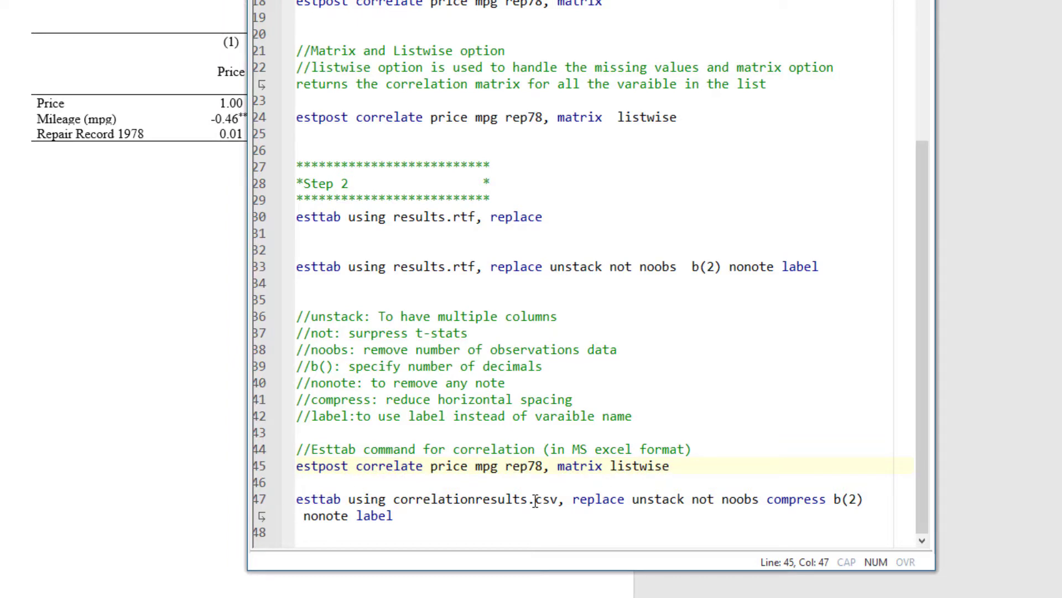
drag(528, 499, 557, 504)
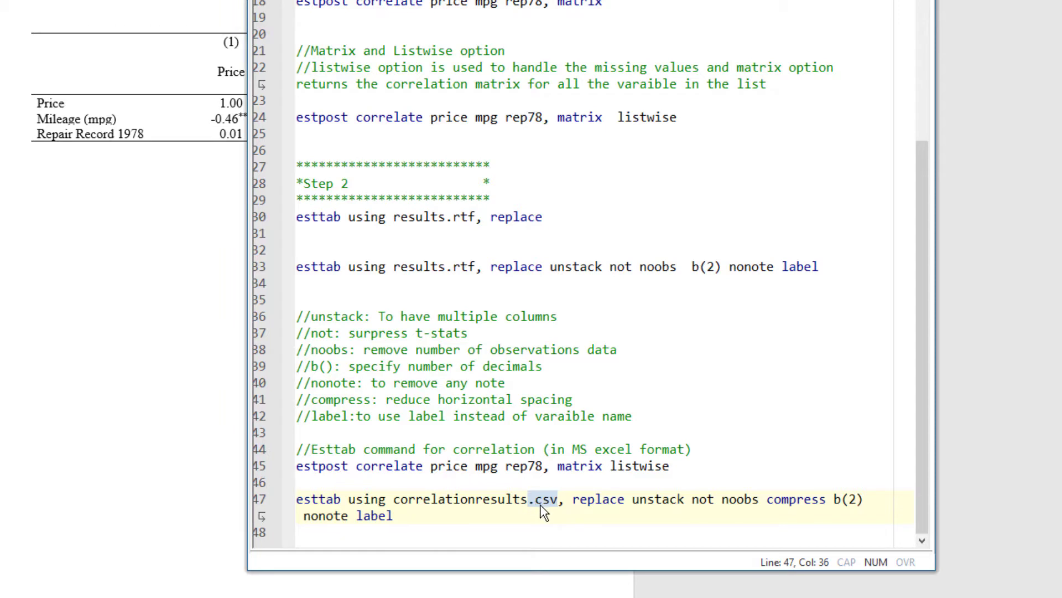
double_click(785, 502)
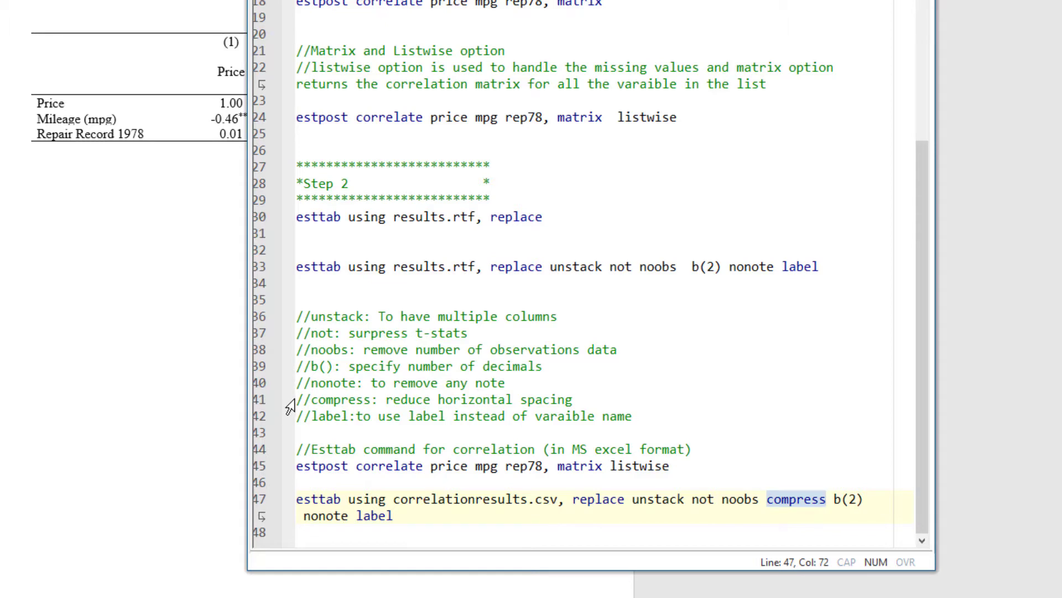
drag(297, 400, 574, 400)
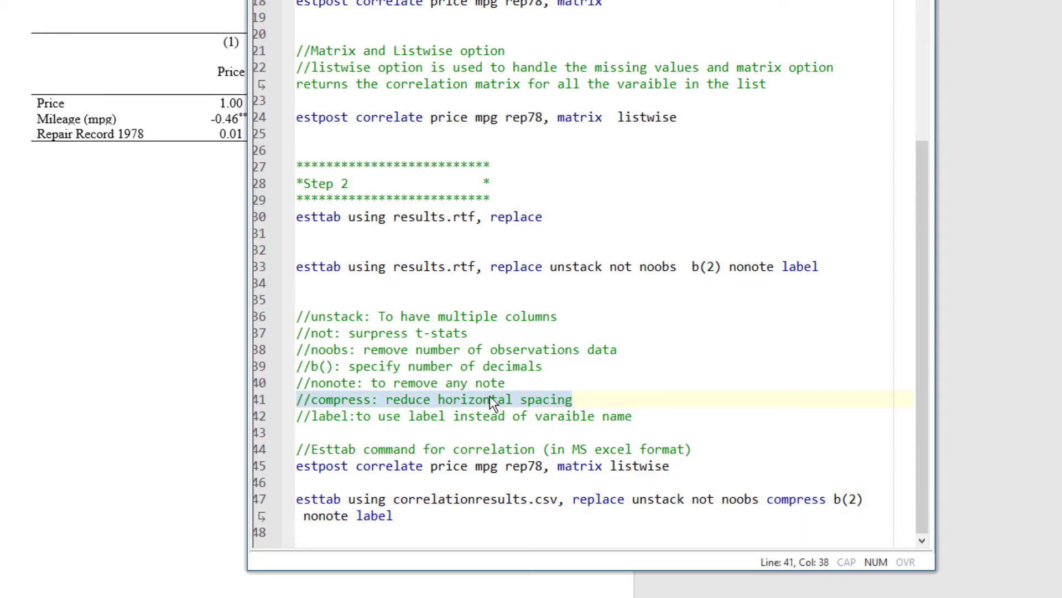